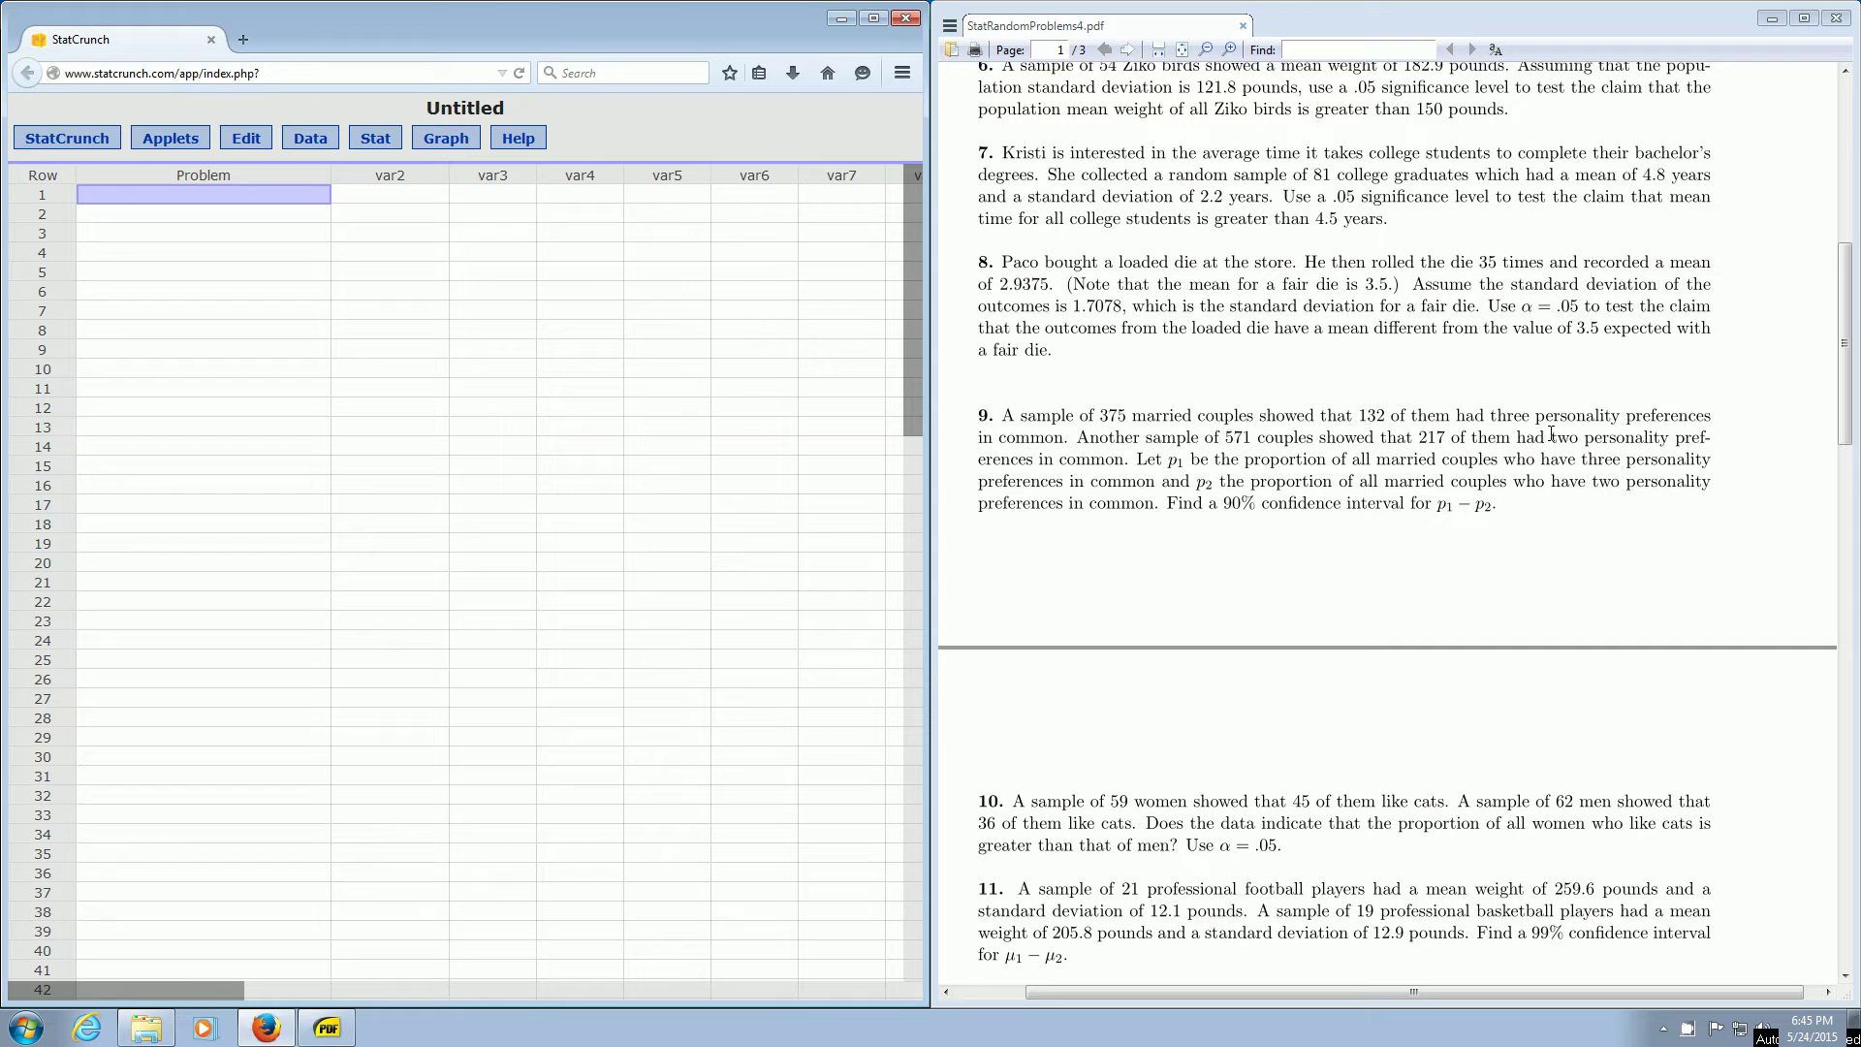
# Label the Problem cell in row 3 as '3 pps'
pyautogui.moveTo(1551, 438); pyautogui.dragTo(1690, 438)
pyautogui.click(1646, 445)
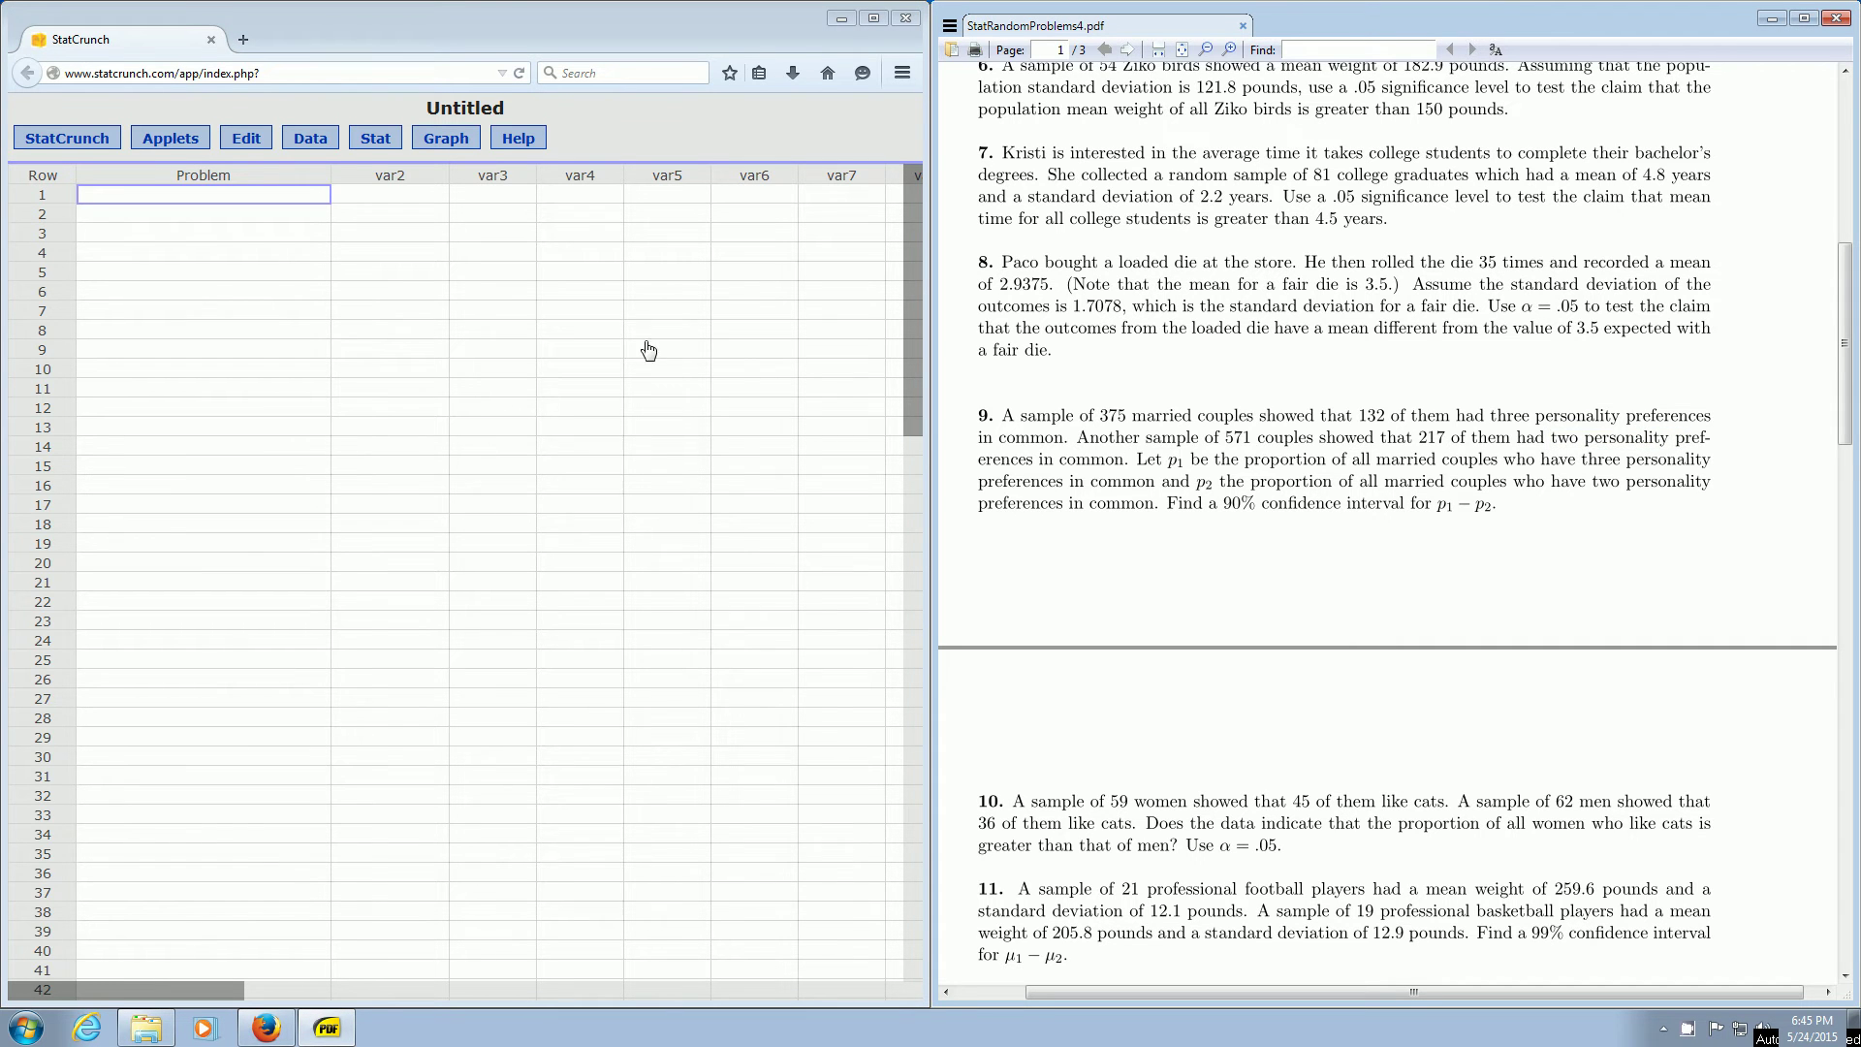
pyautogui.click(152, 231)
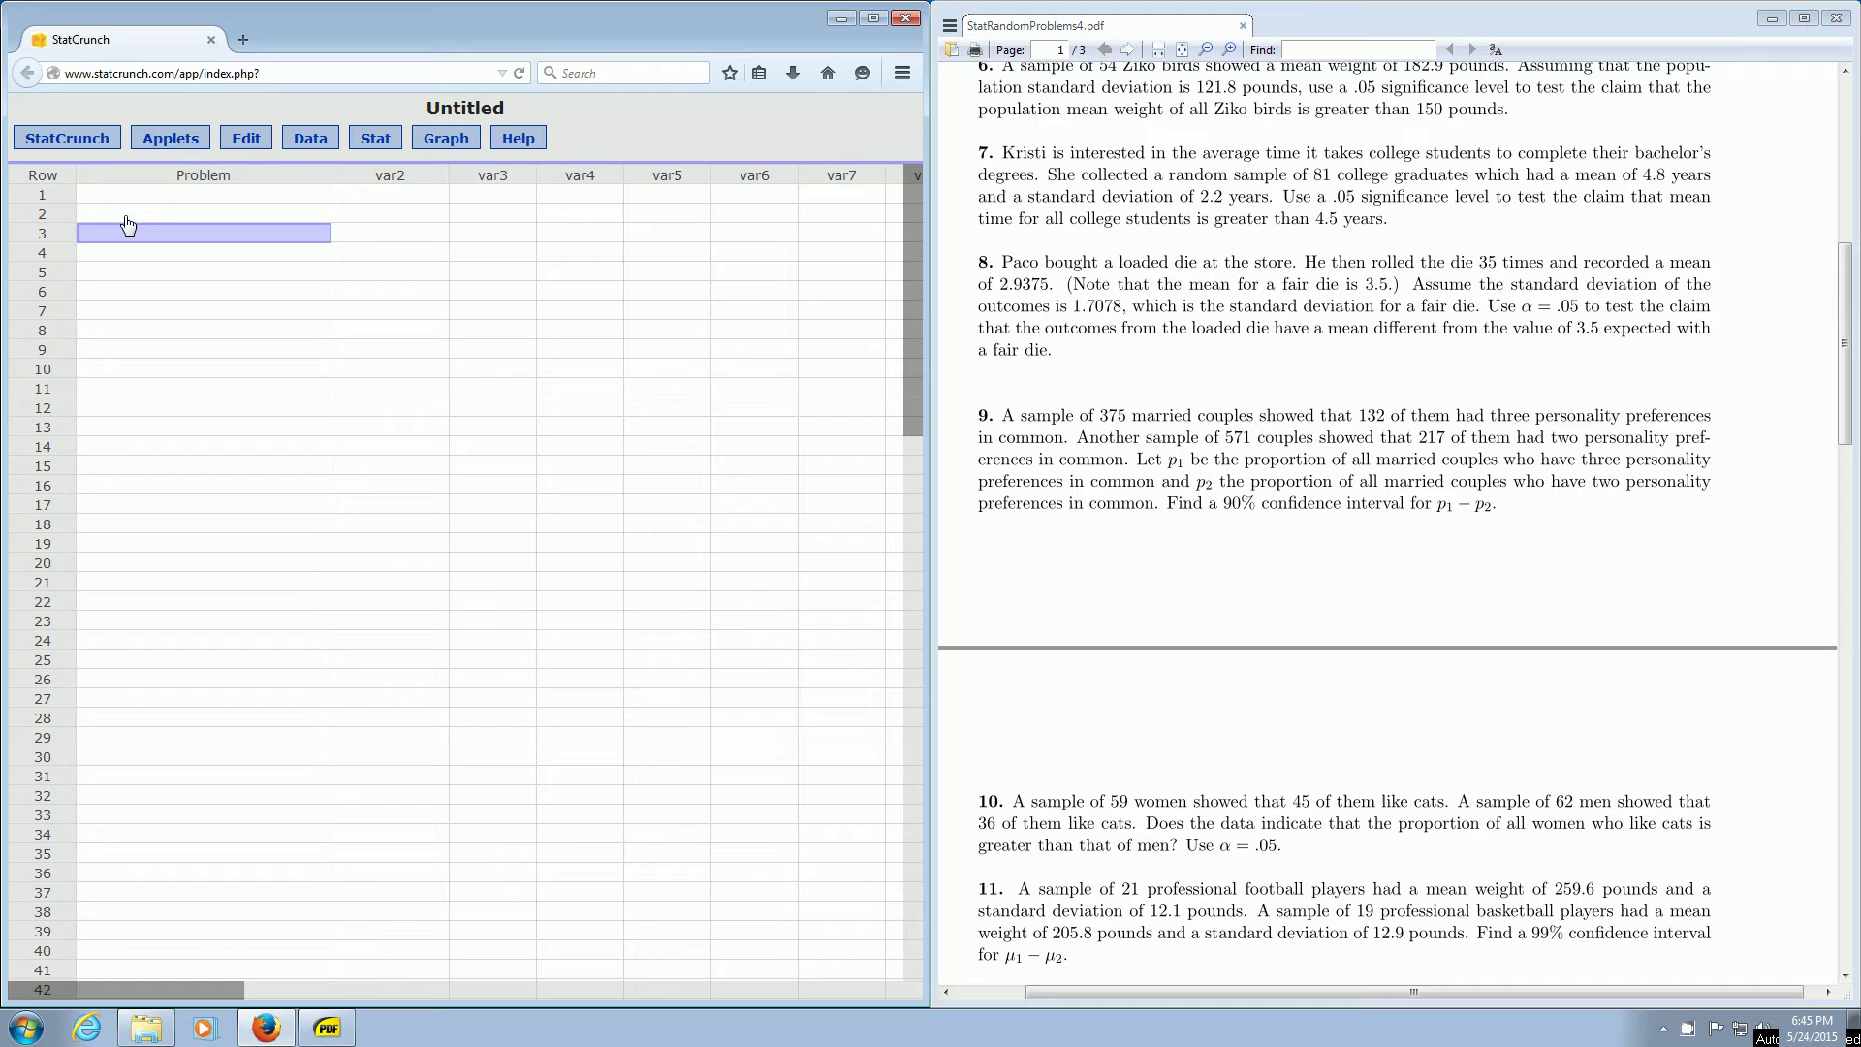
pyautogui.write('3 pps')
pyautogui.press('Return')
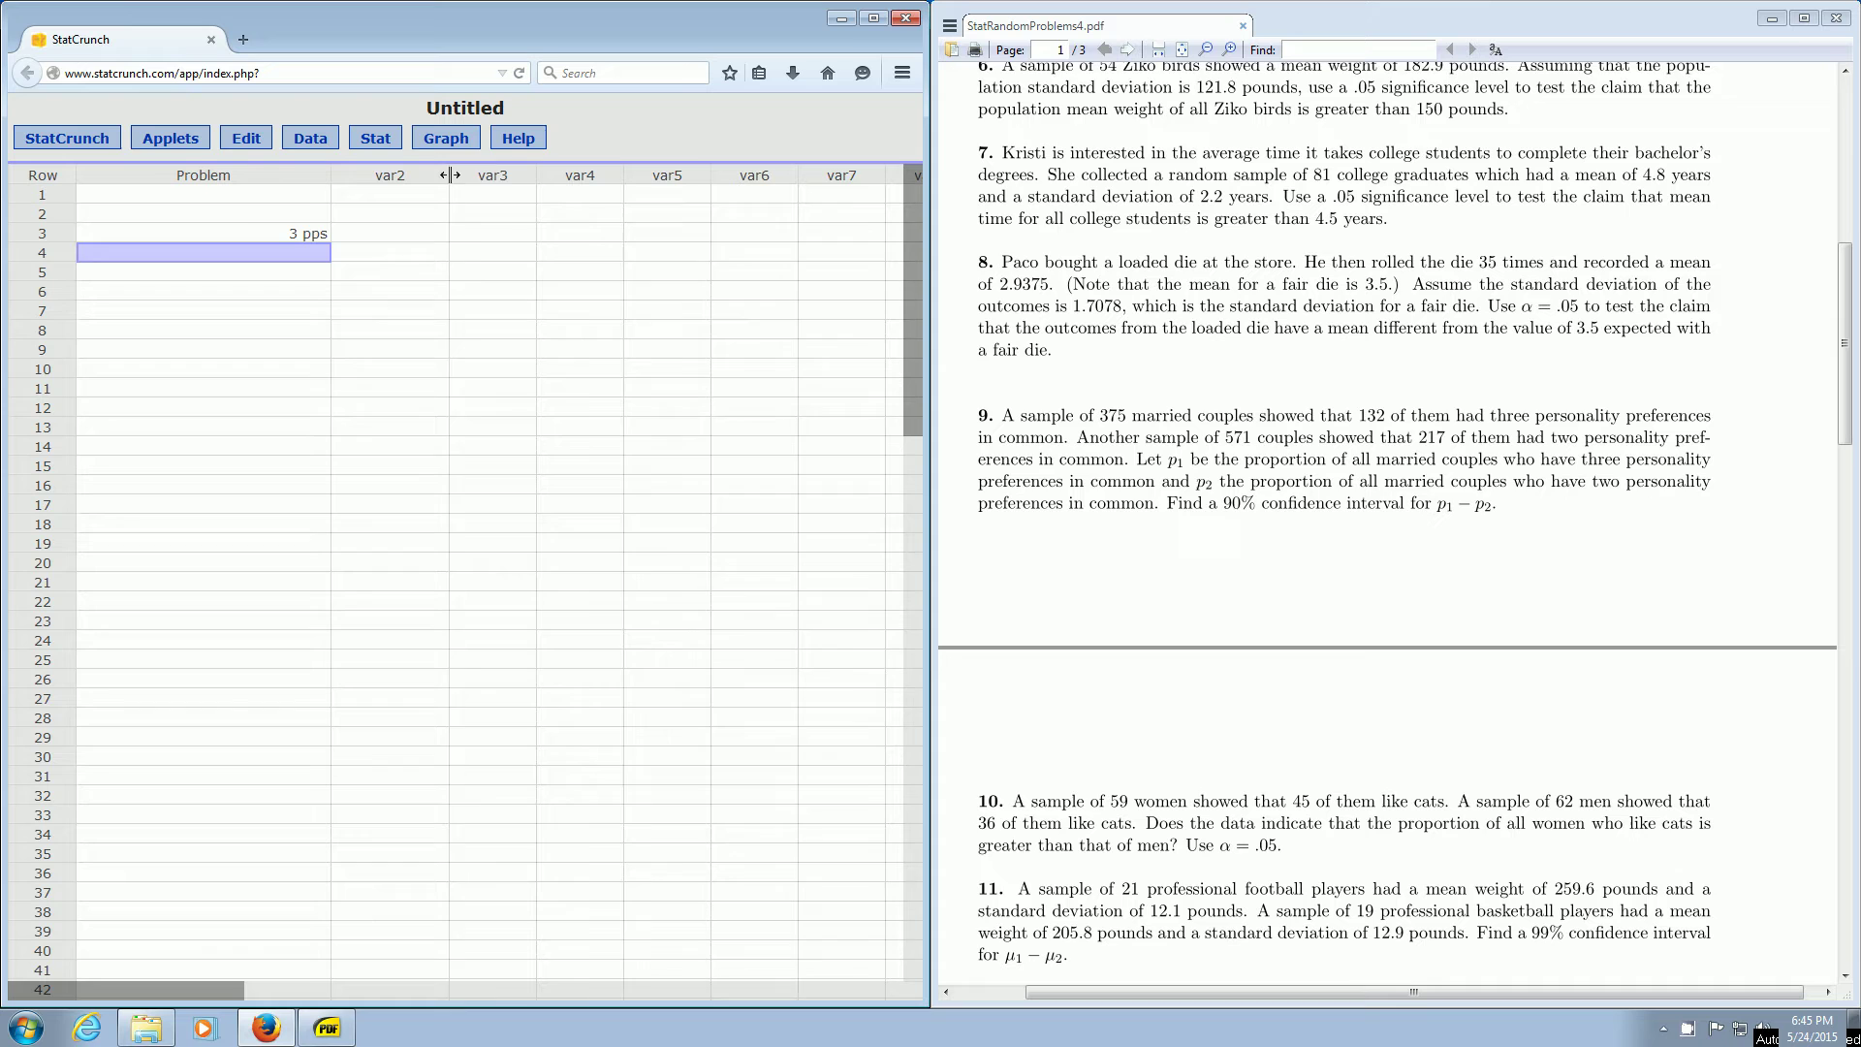
# Widen var2, label its row 3 '2 pps', and narrow the Problem column
pyautogui.moveTo(451, 180); pyautogui.dragTo(501, 180)
pyautogui.click(422, 234)
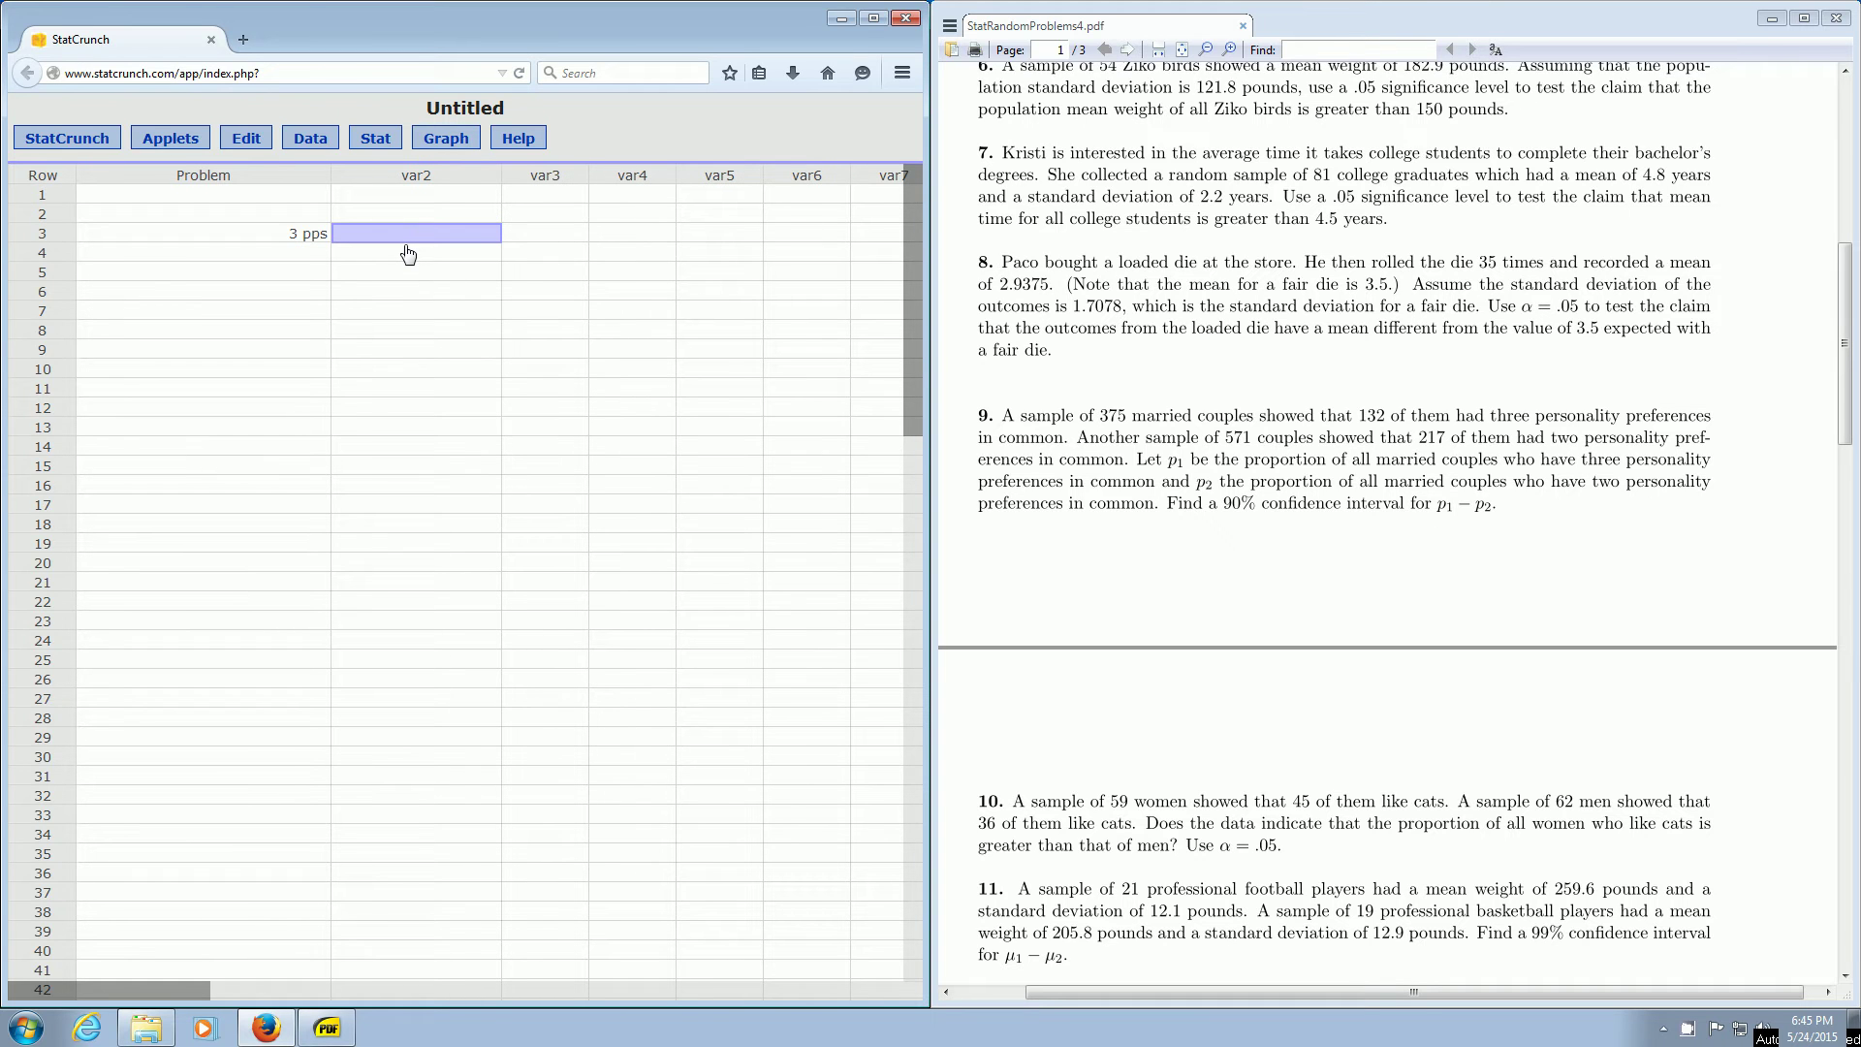
pyautogui.write('2 pps')
pyautogui.press('Return')
pyautogui.moveTo(331, 178); pyautogui.dragTo(254, 180)
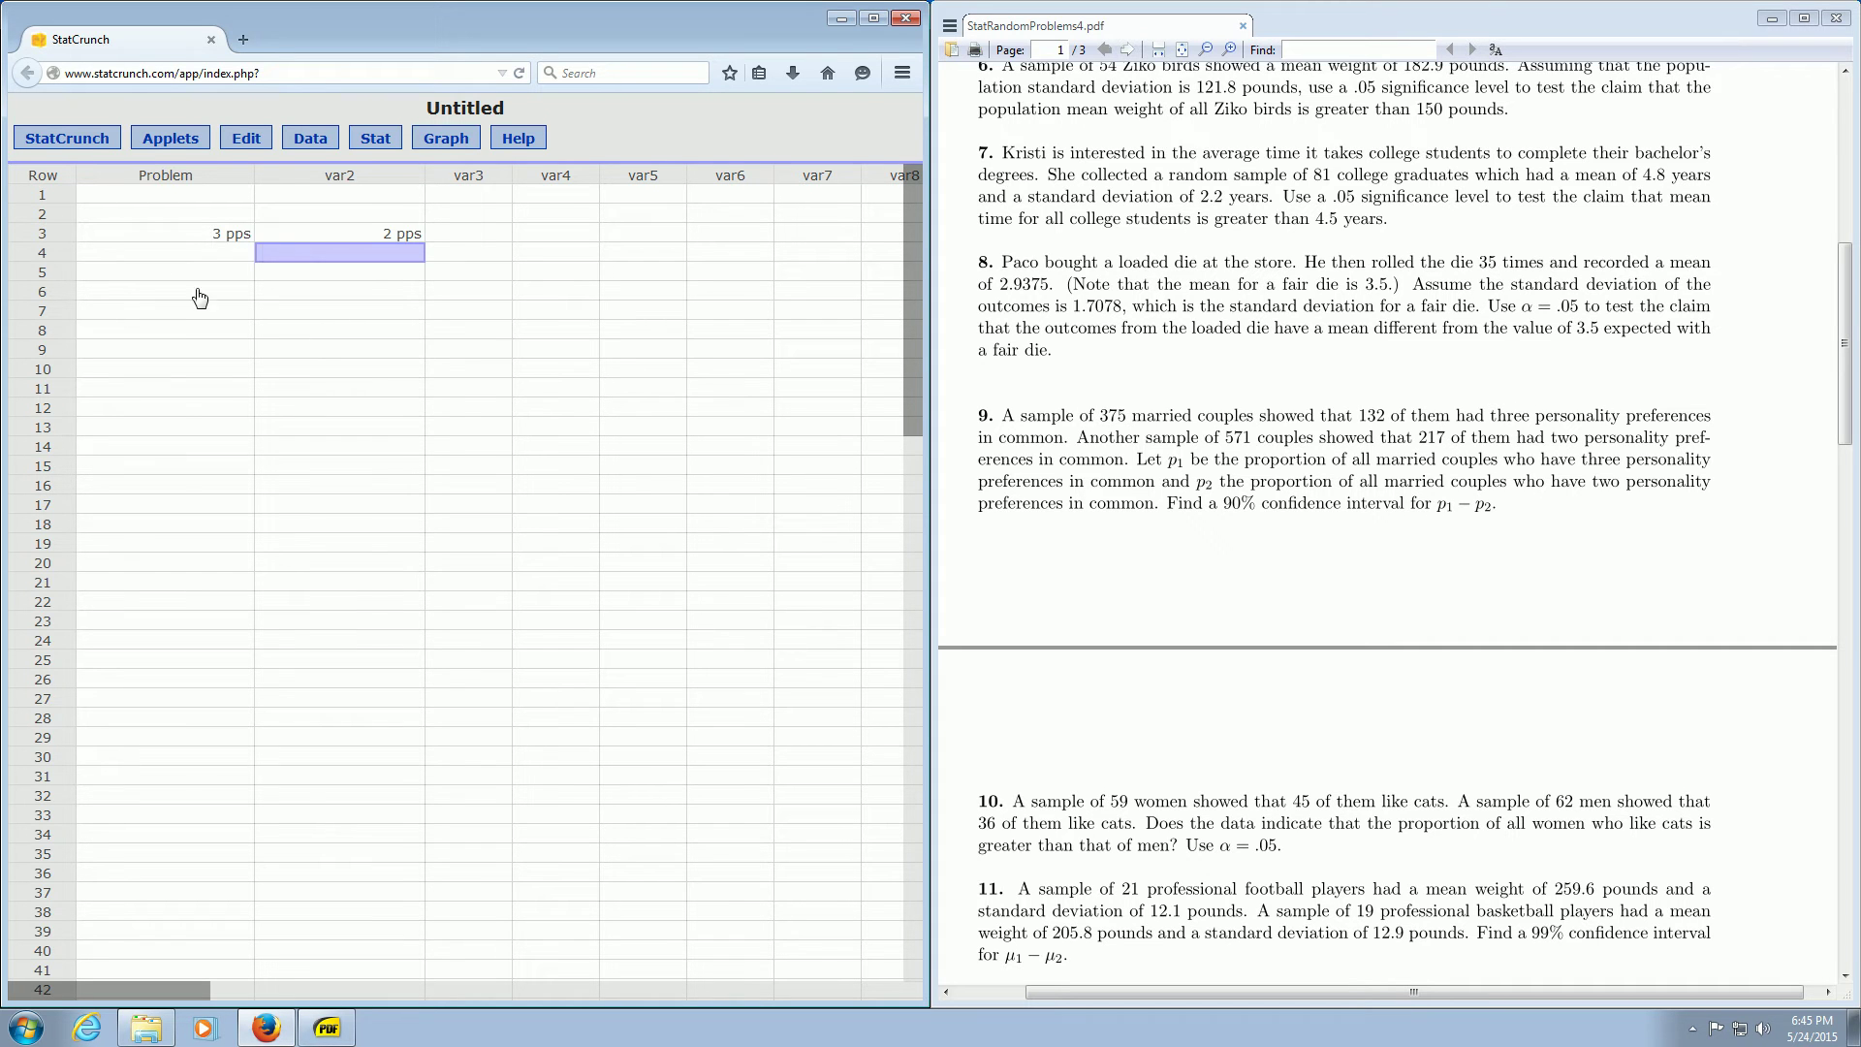
# Enter n_1 = 375 and x_1 = 132 in Problem rows 4 and 5
pyautogui.click(142, 254)
pyautogui.write('n_')
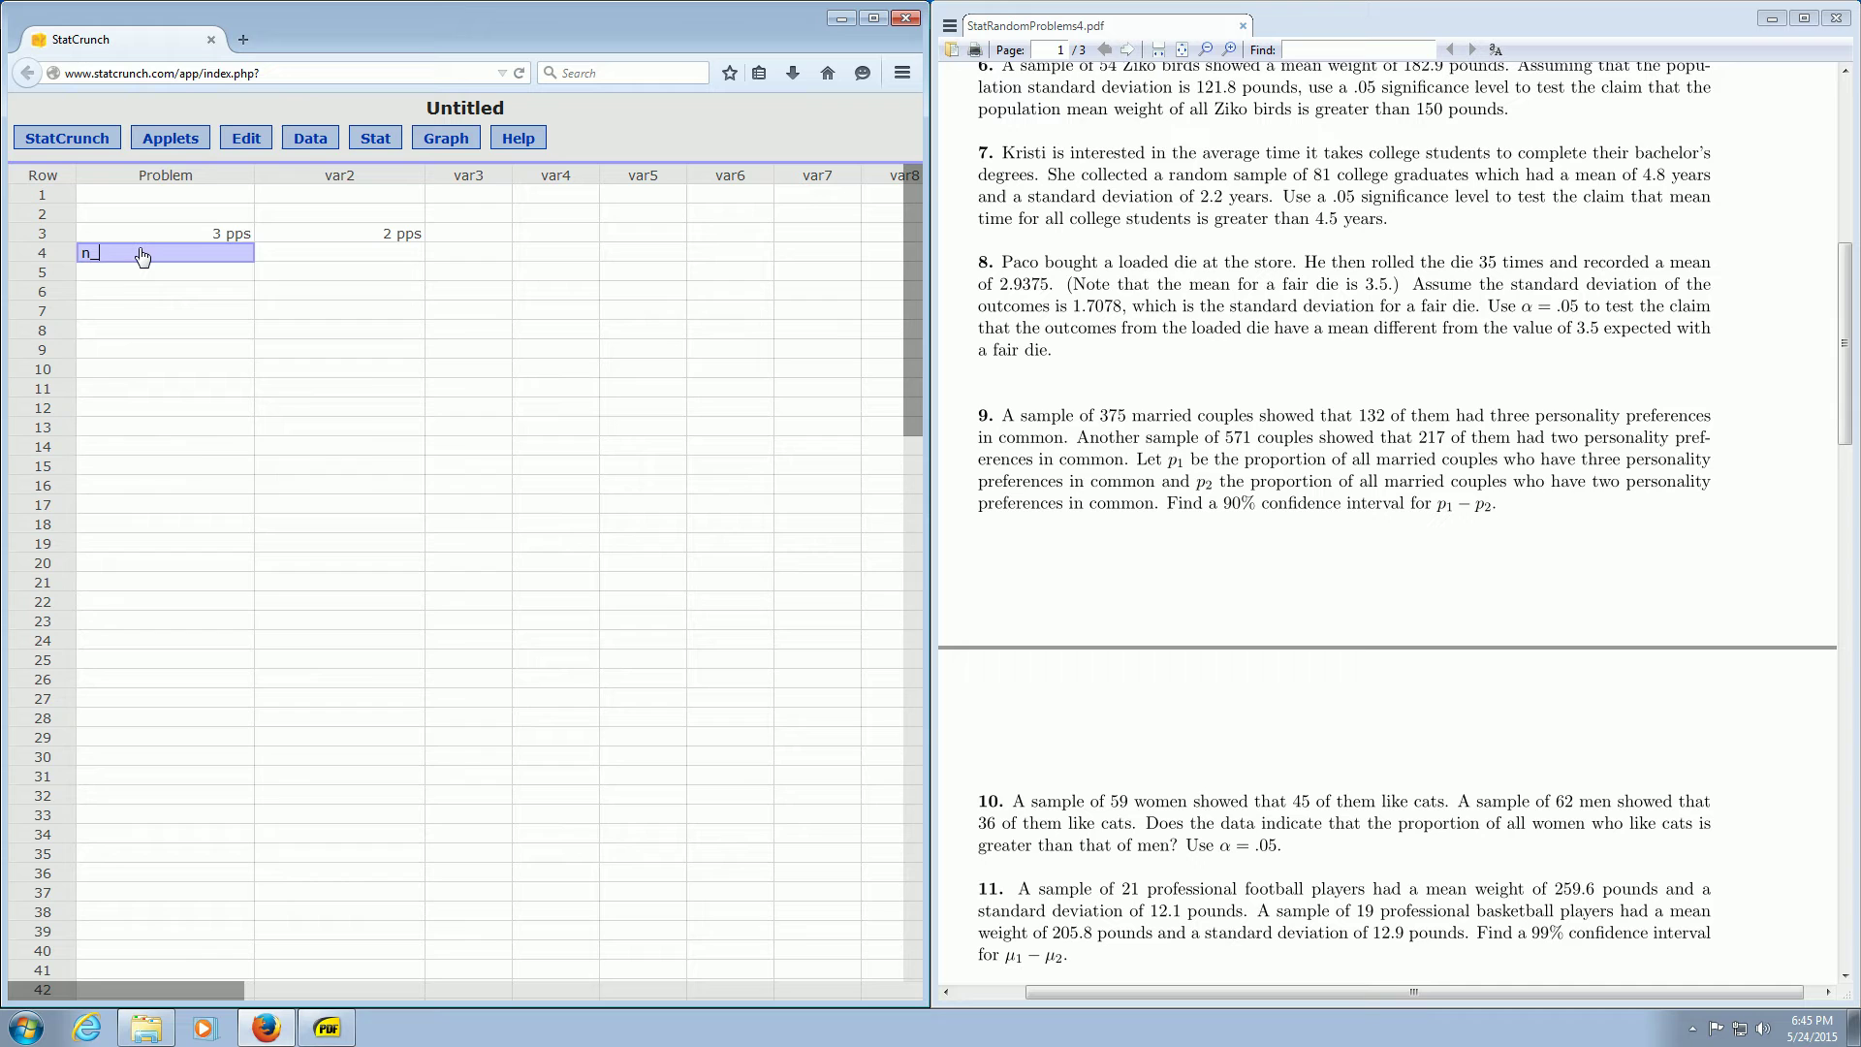
pyautogui.write('1 = 375')
pyautogui.press('Return')
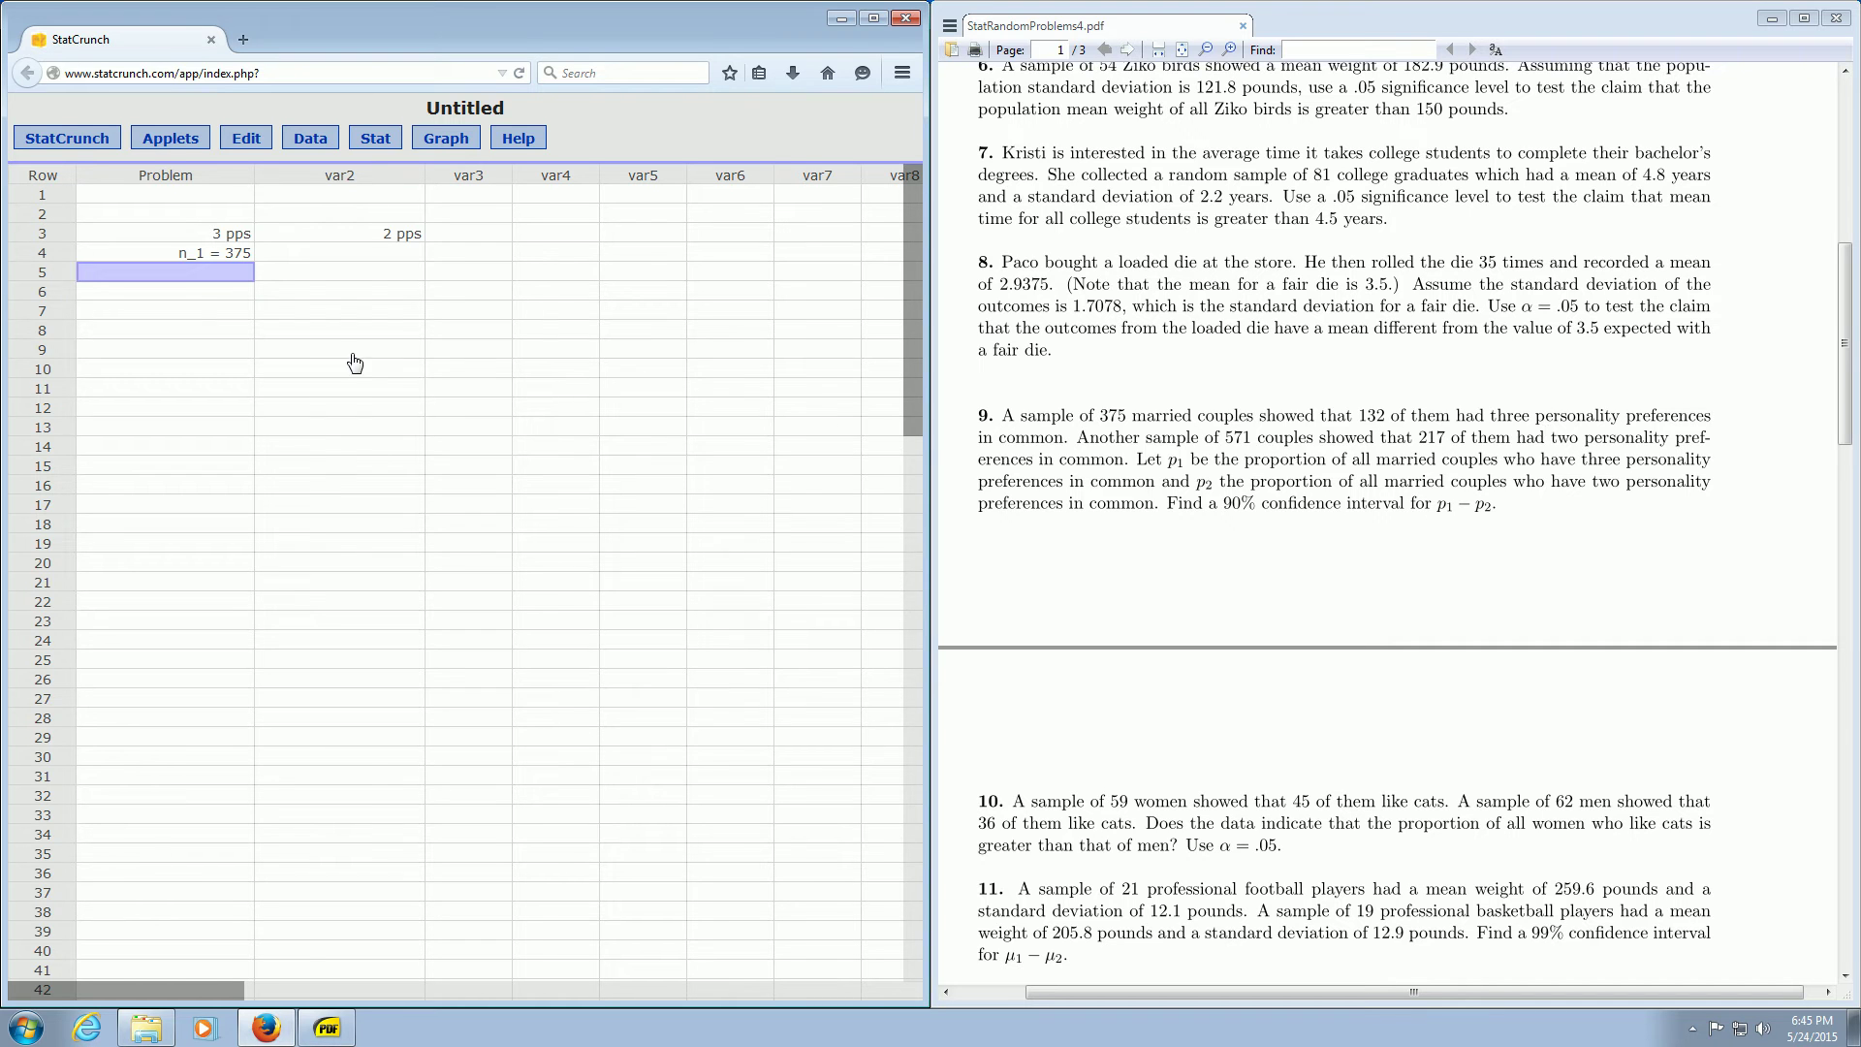
pyautogui.write('x_1 = 132')
pyautogui.press('Return')
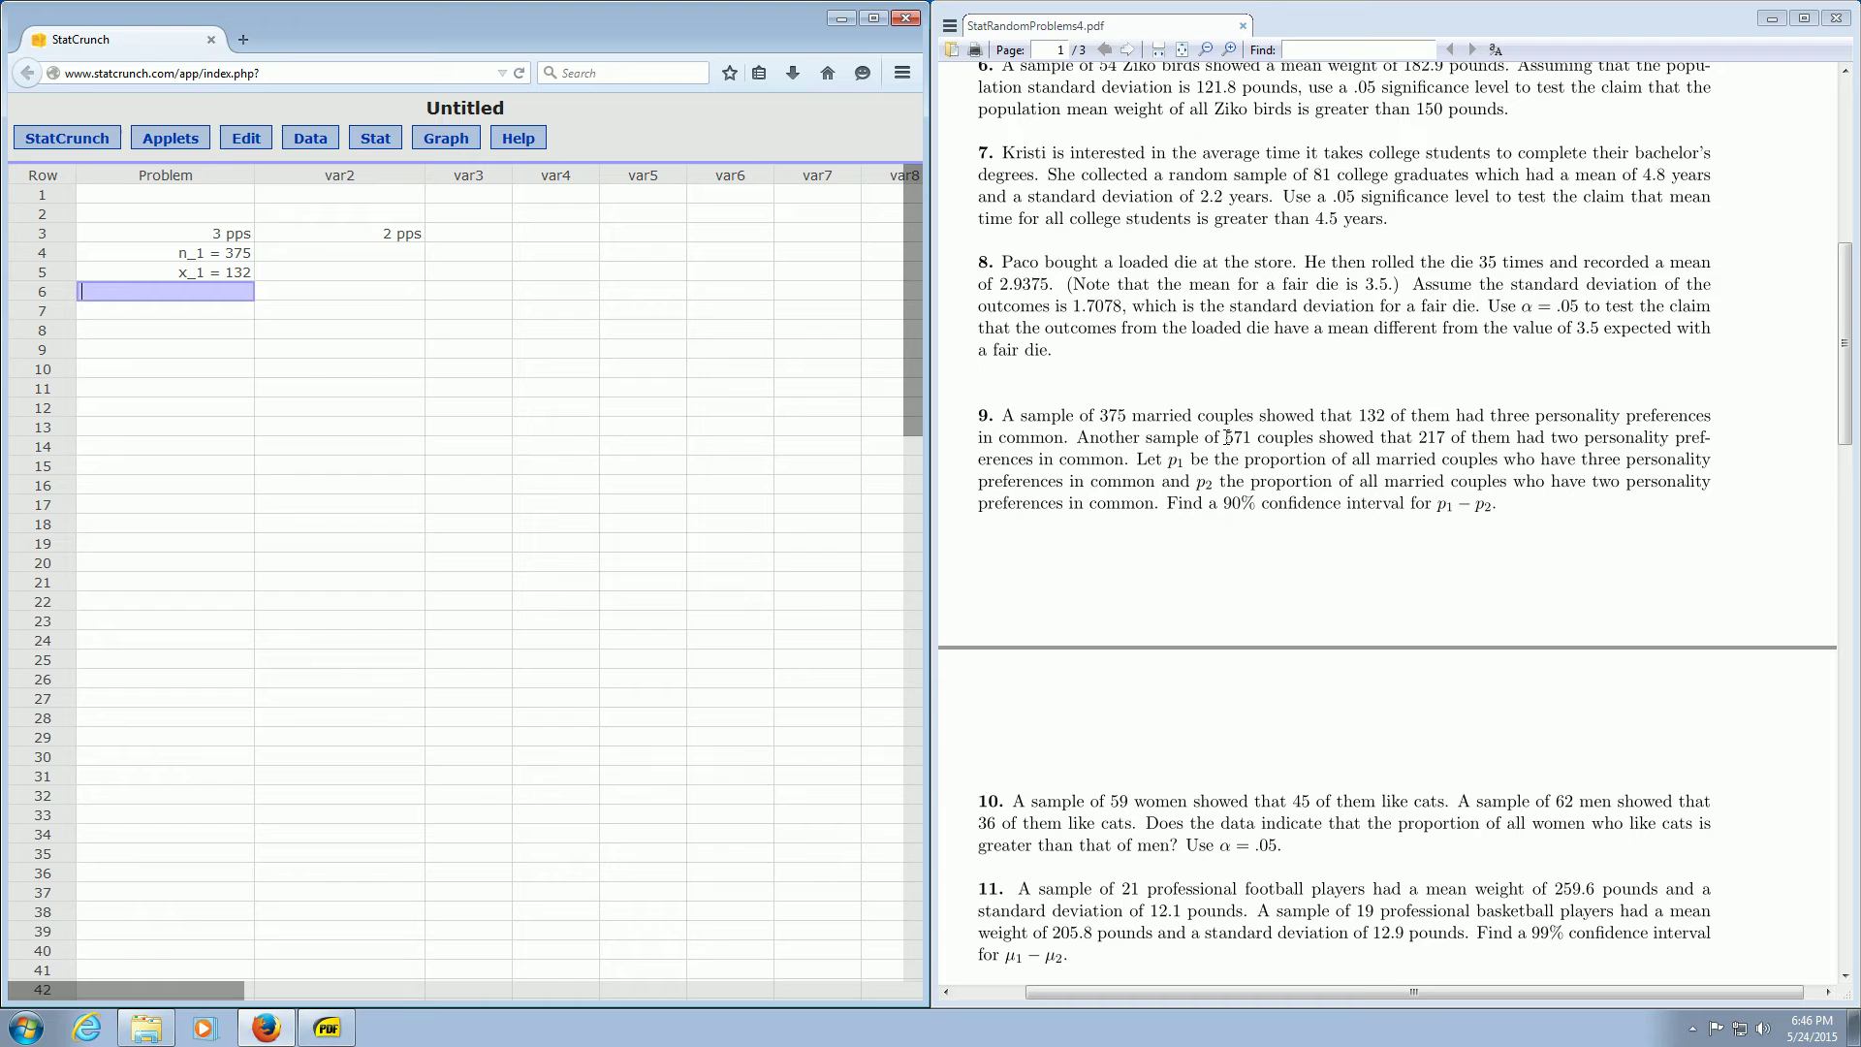
# Enter n_2 = 571 and x_2 = 217 in var2 rows 4 and 5
pyautogui.click(1226, 436)
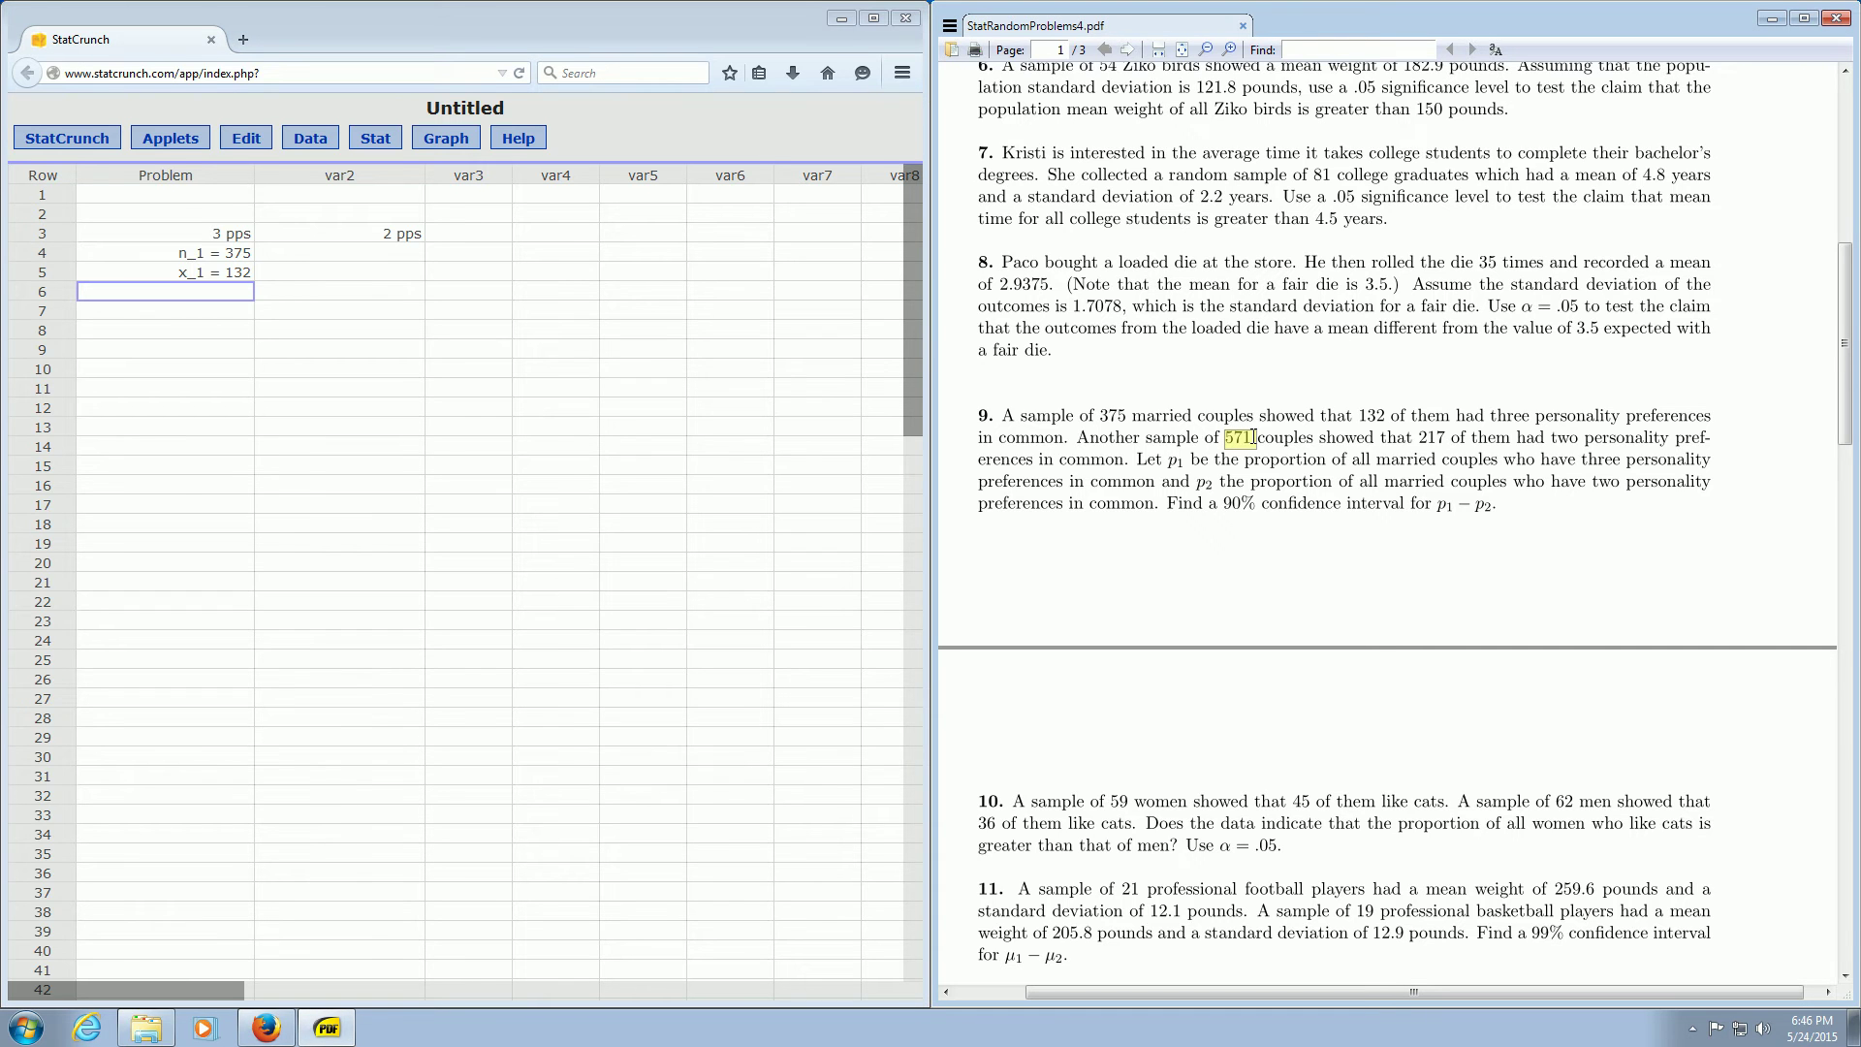
pyautogui.click(386, 254)
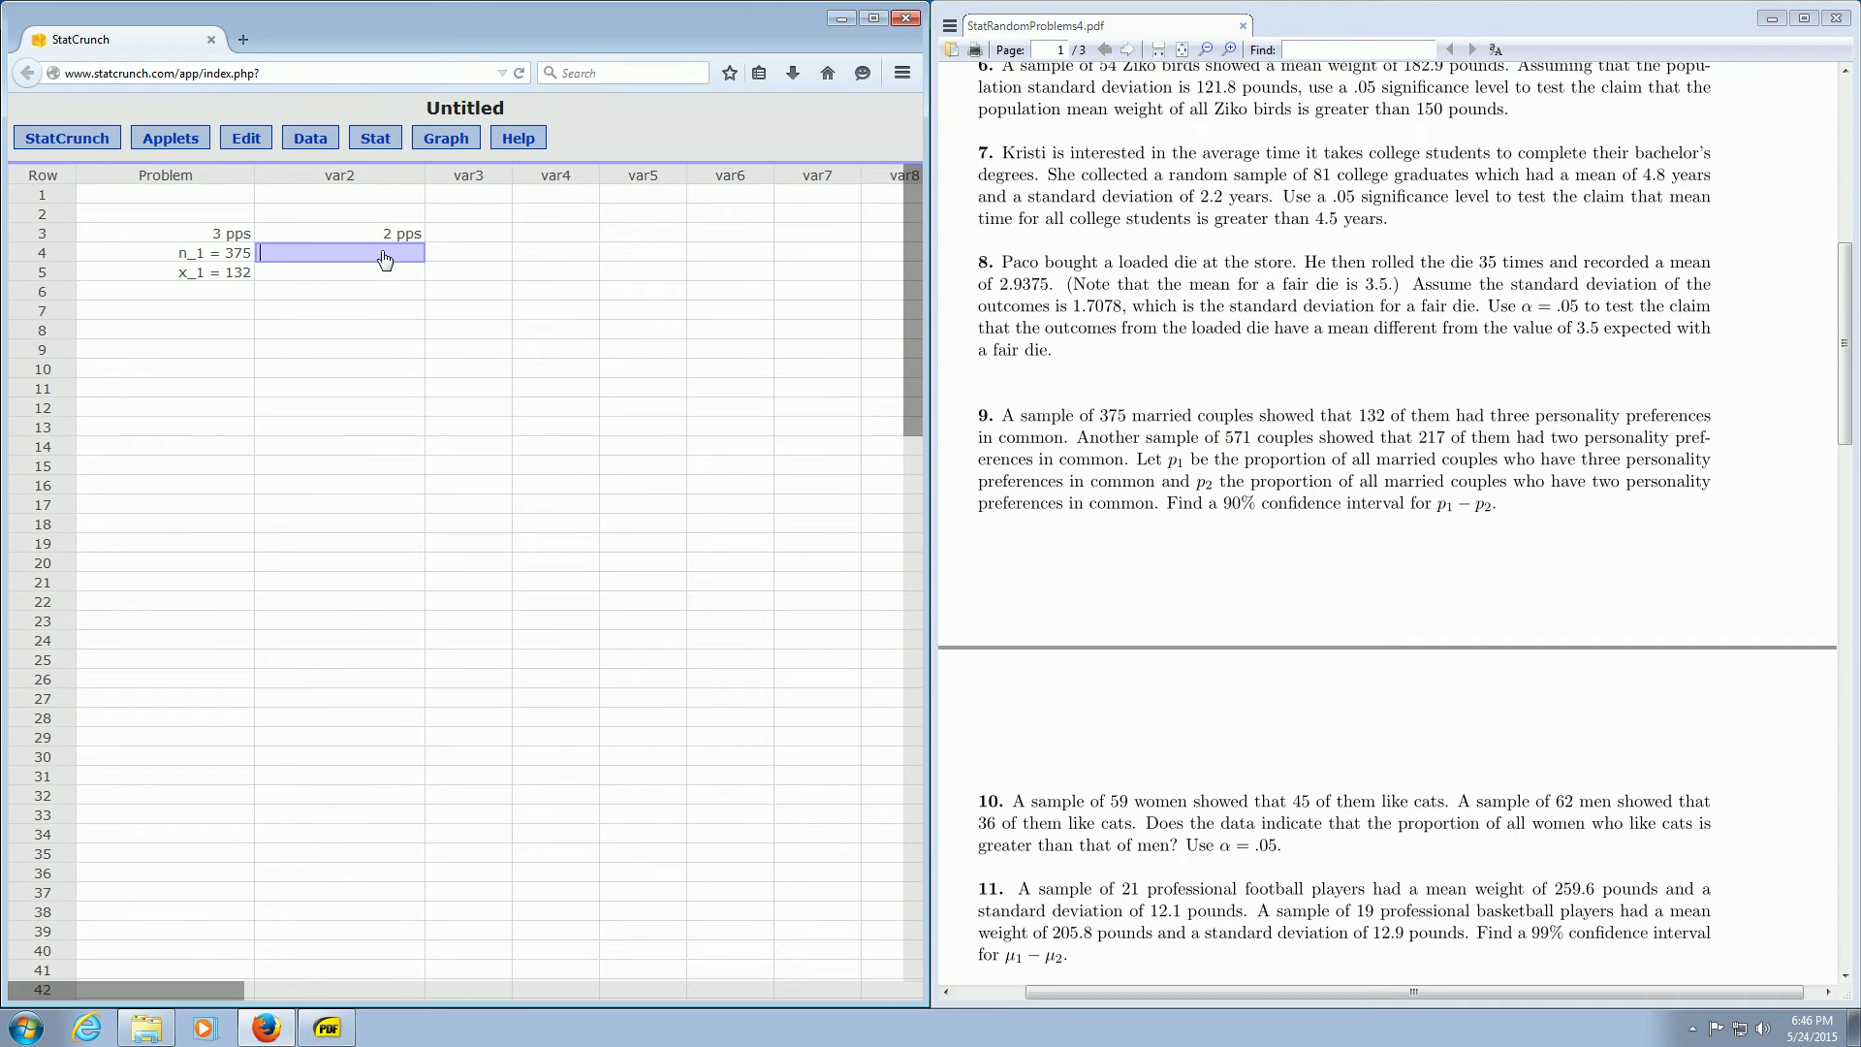
pyautogui.write('n_2 = 571')
pyautogui.click(1158, 407)
pyautogui.moveTo(1419, 438); pyautogui.dragTo(1431, 438)
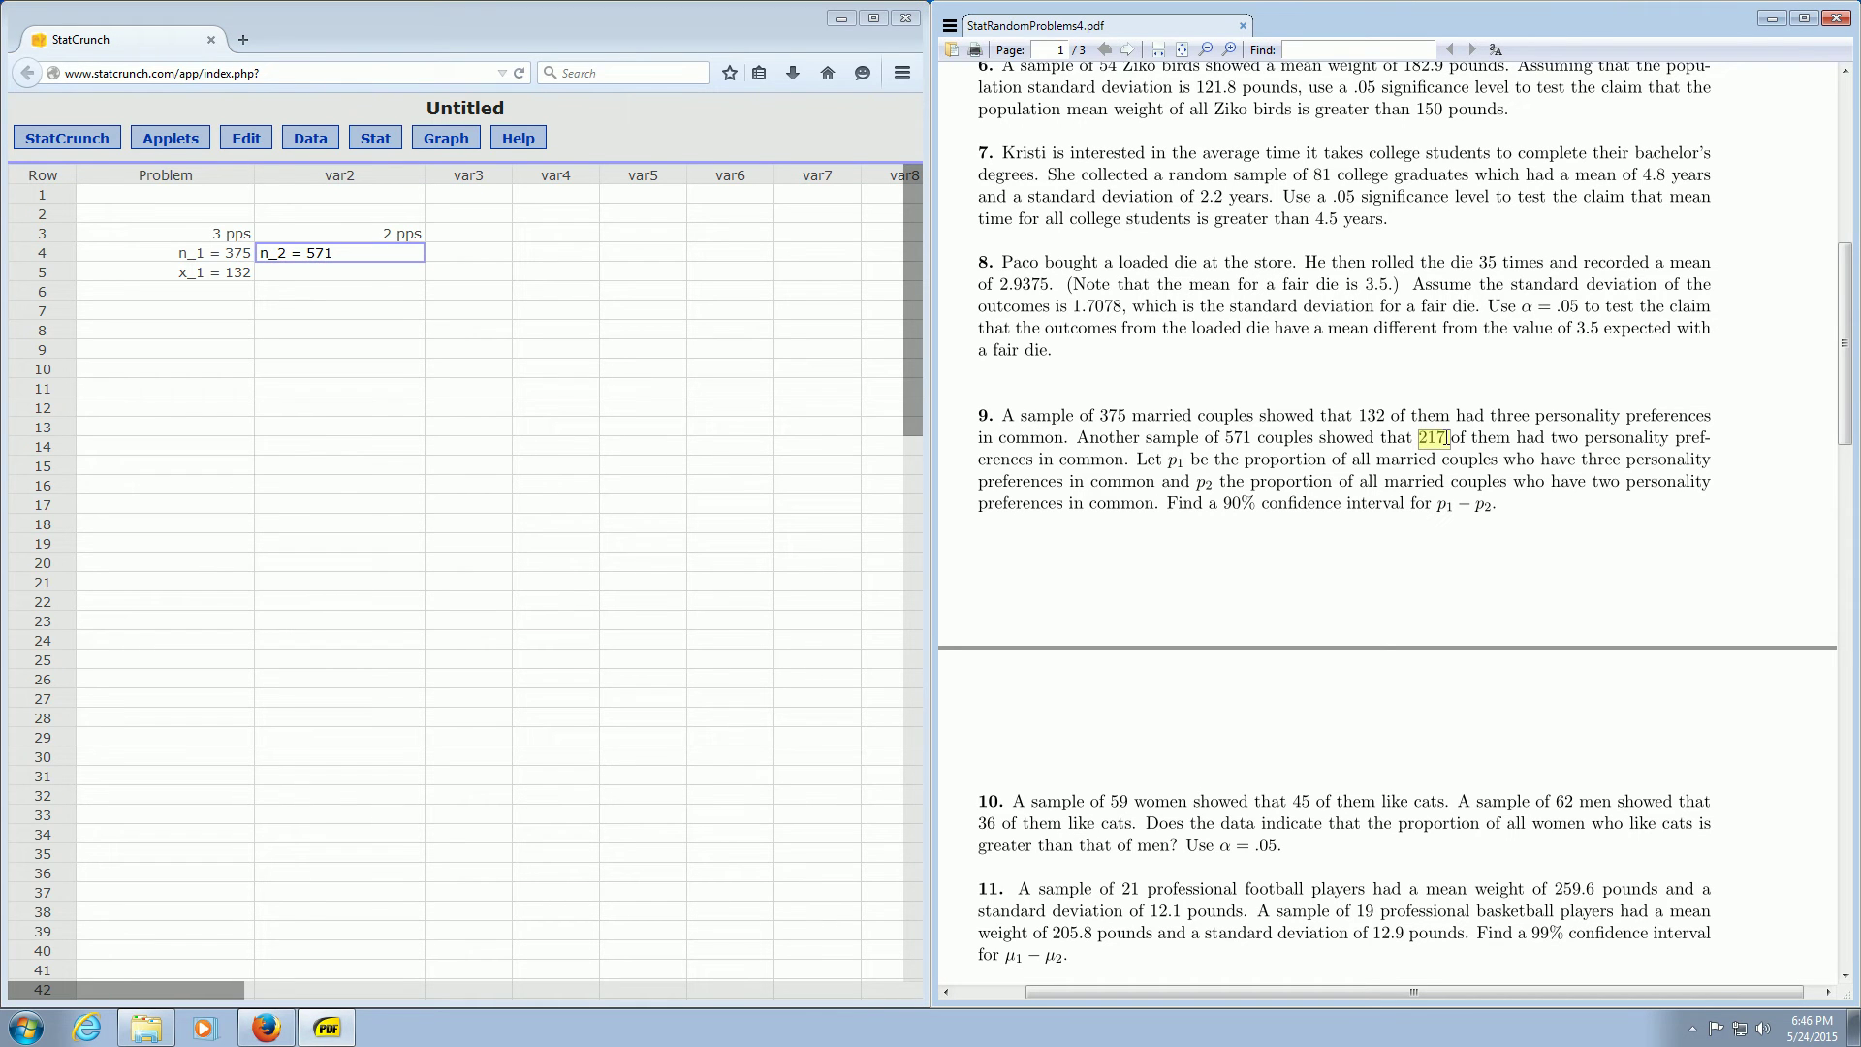
pyautogui.click(401, 290)
pyautogui.click(391, 276)
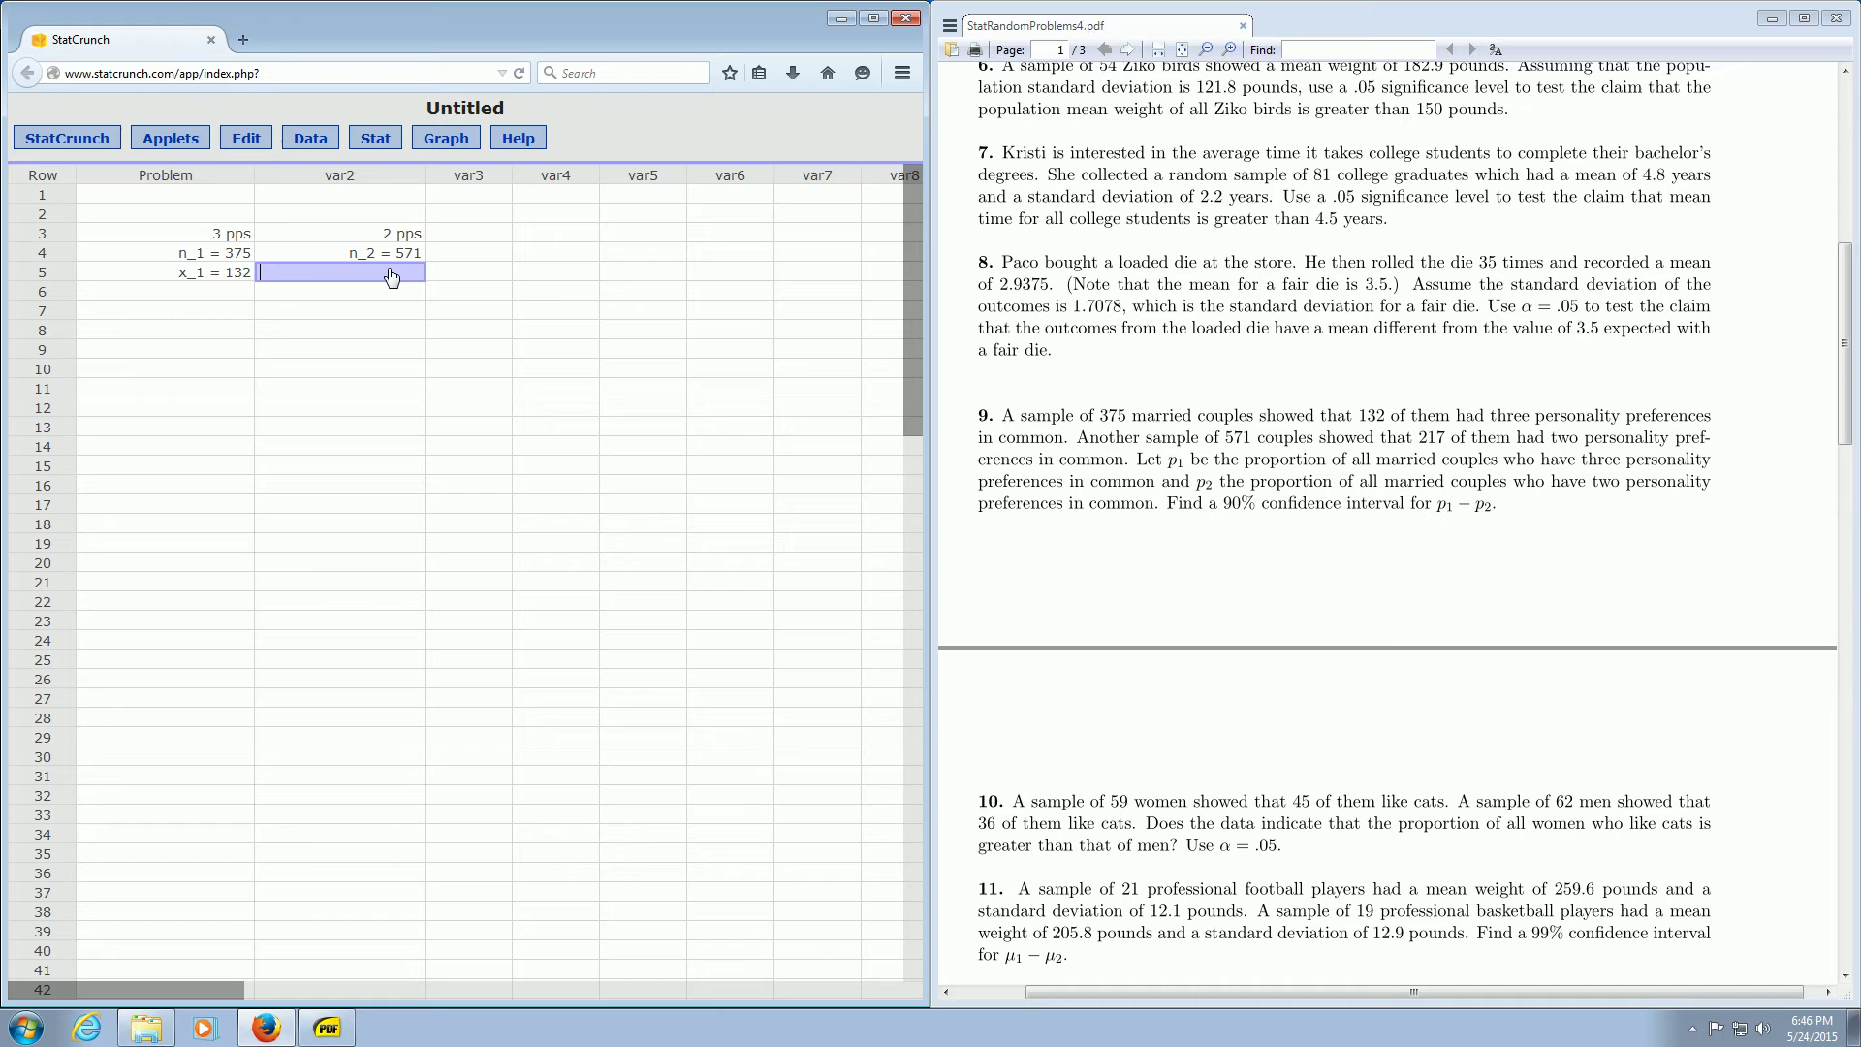
pyautogui.write('x_2 = 217')
pyautogui.press('Return')
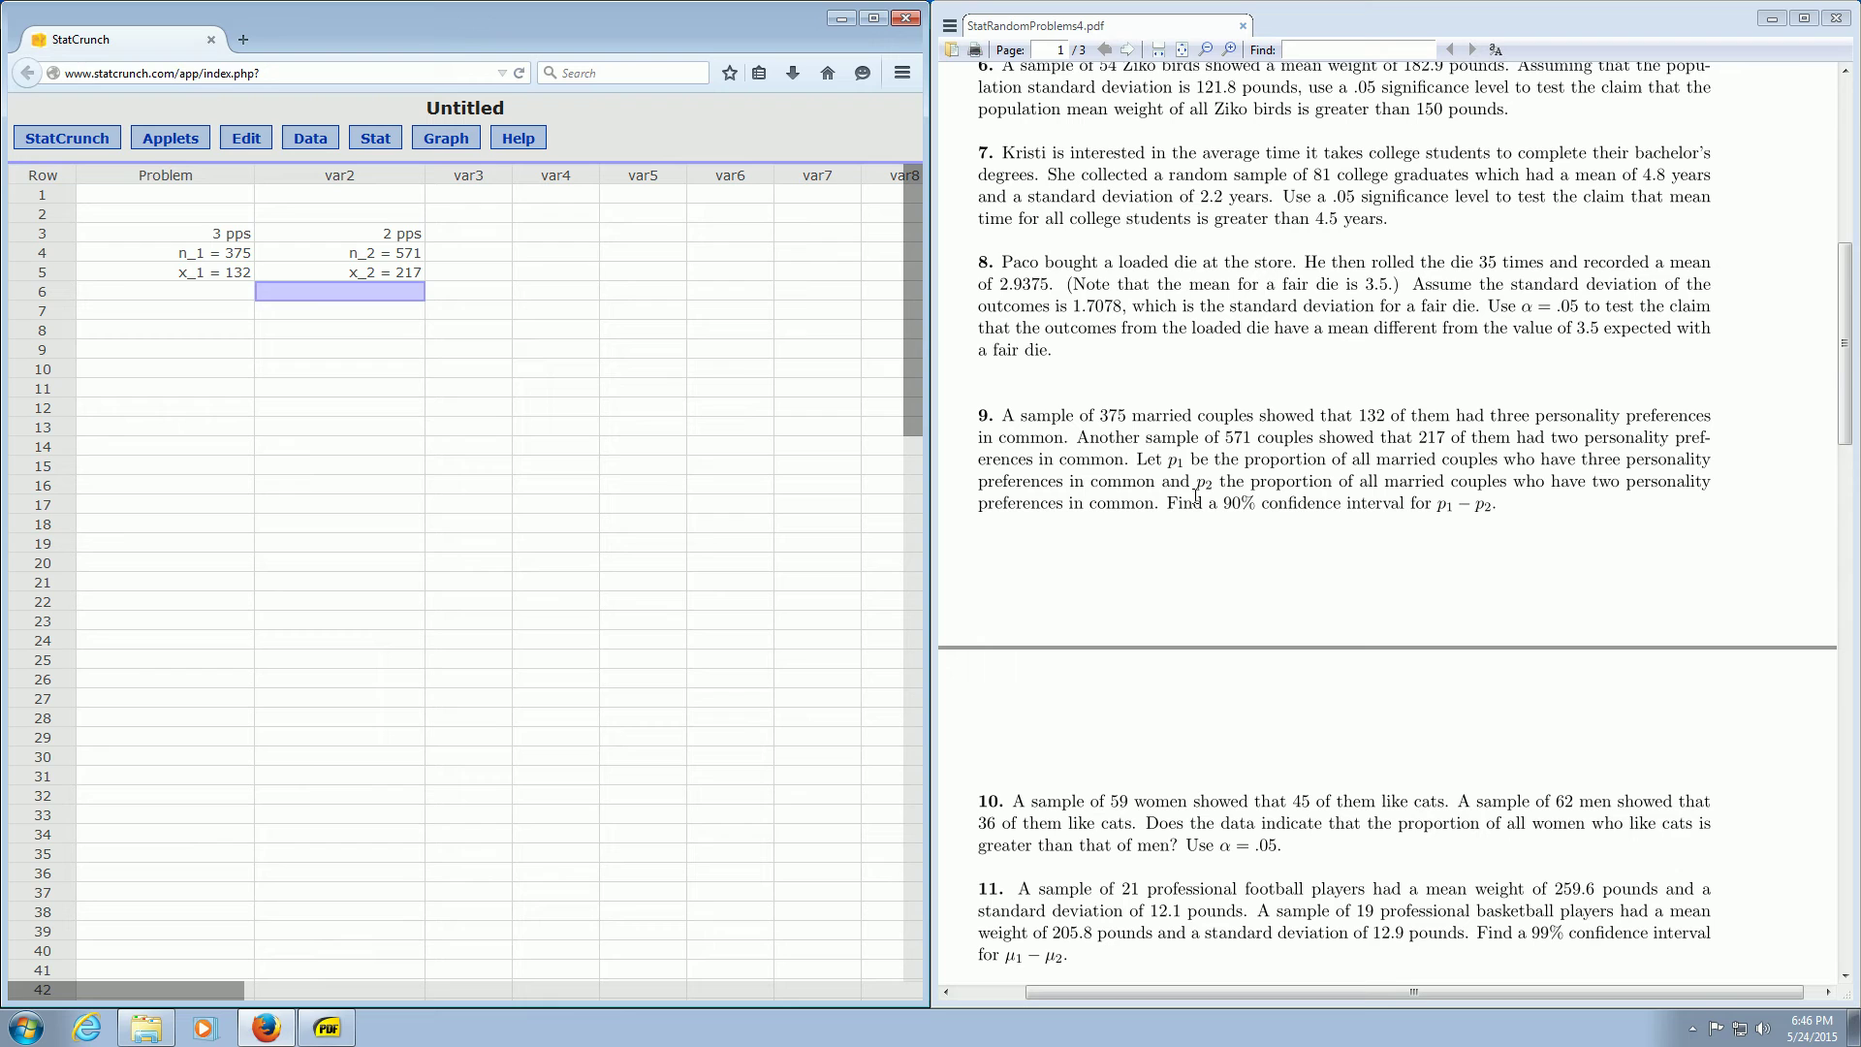
pyautogui.moveTo(1168, 509); pyautogui.dragTo(1502, 510)
pyautogui.click(1237, 526)
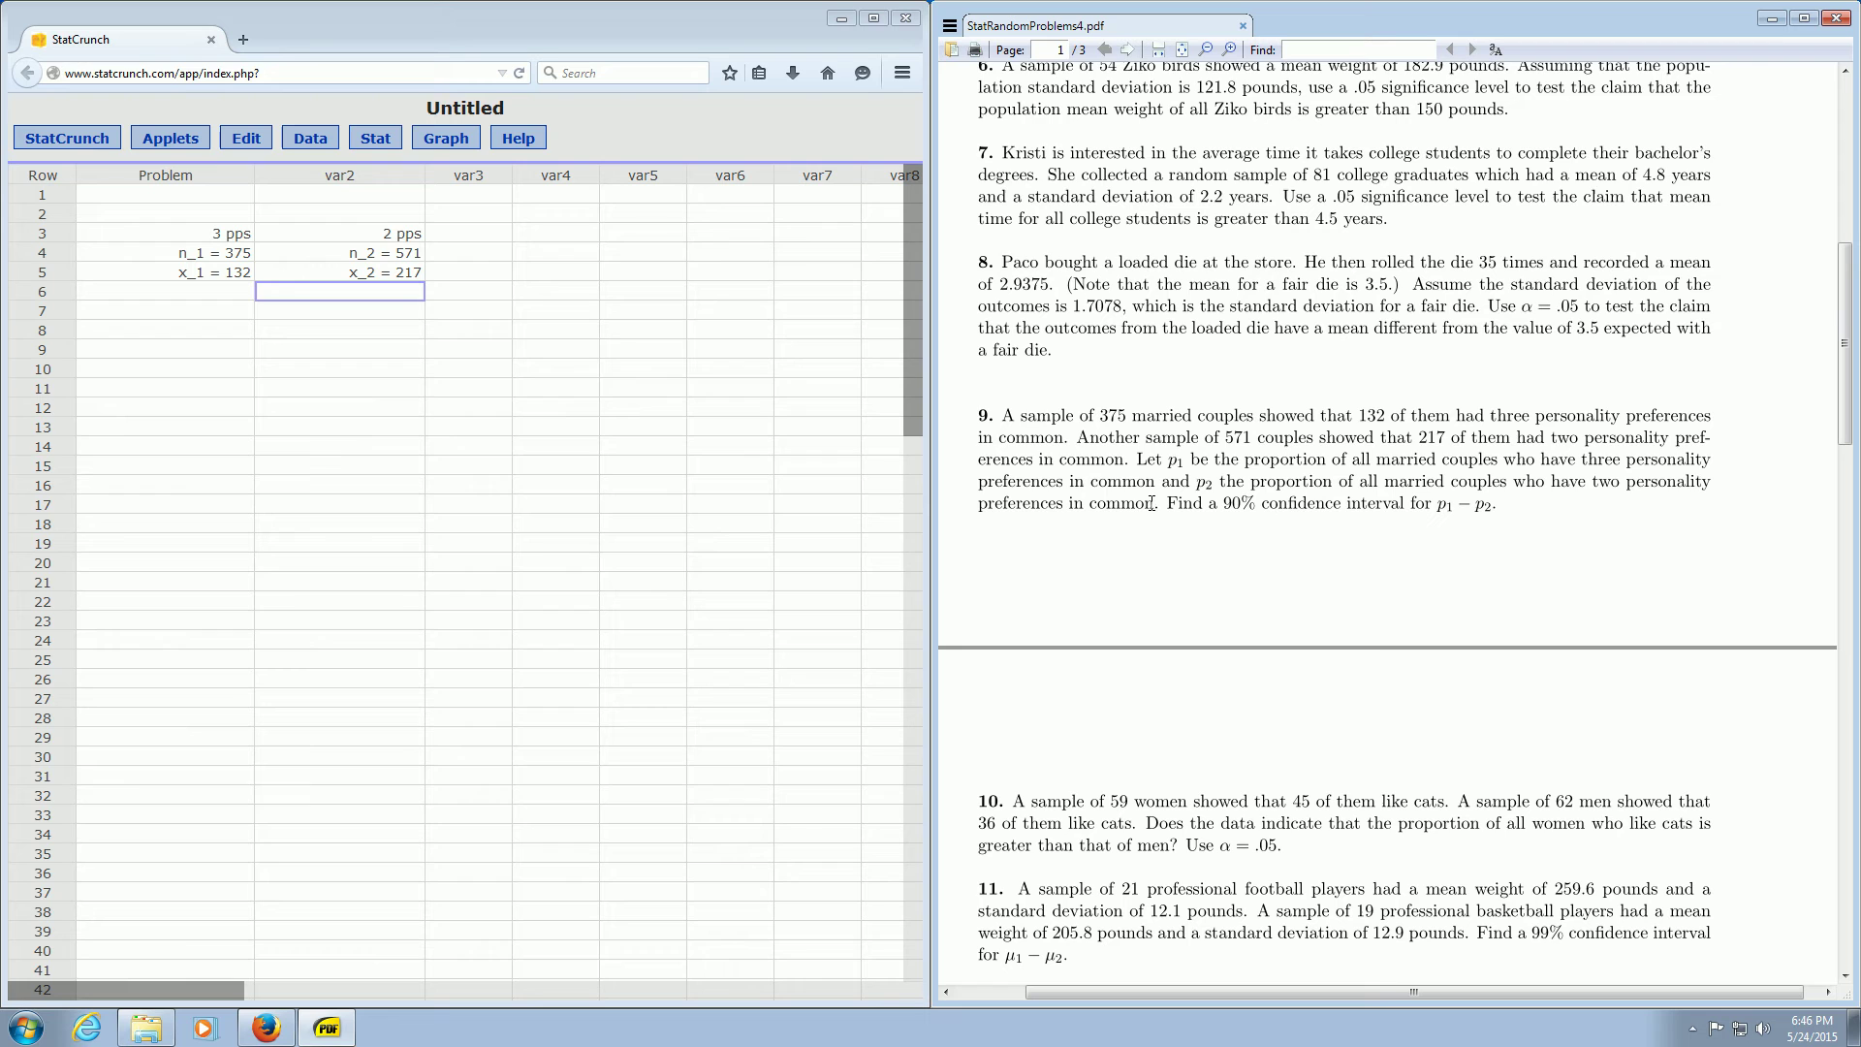
# Open Stat > Proportion Stats > Two Sample > With Summary and reposition the form
pyautogui.click(376, 142)
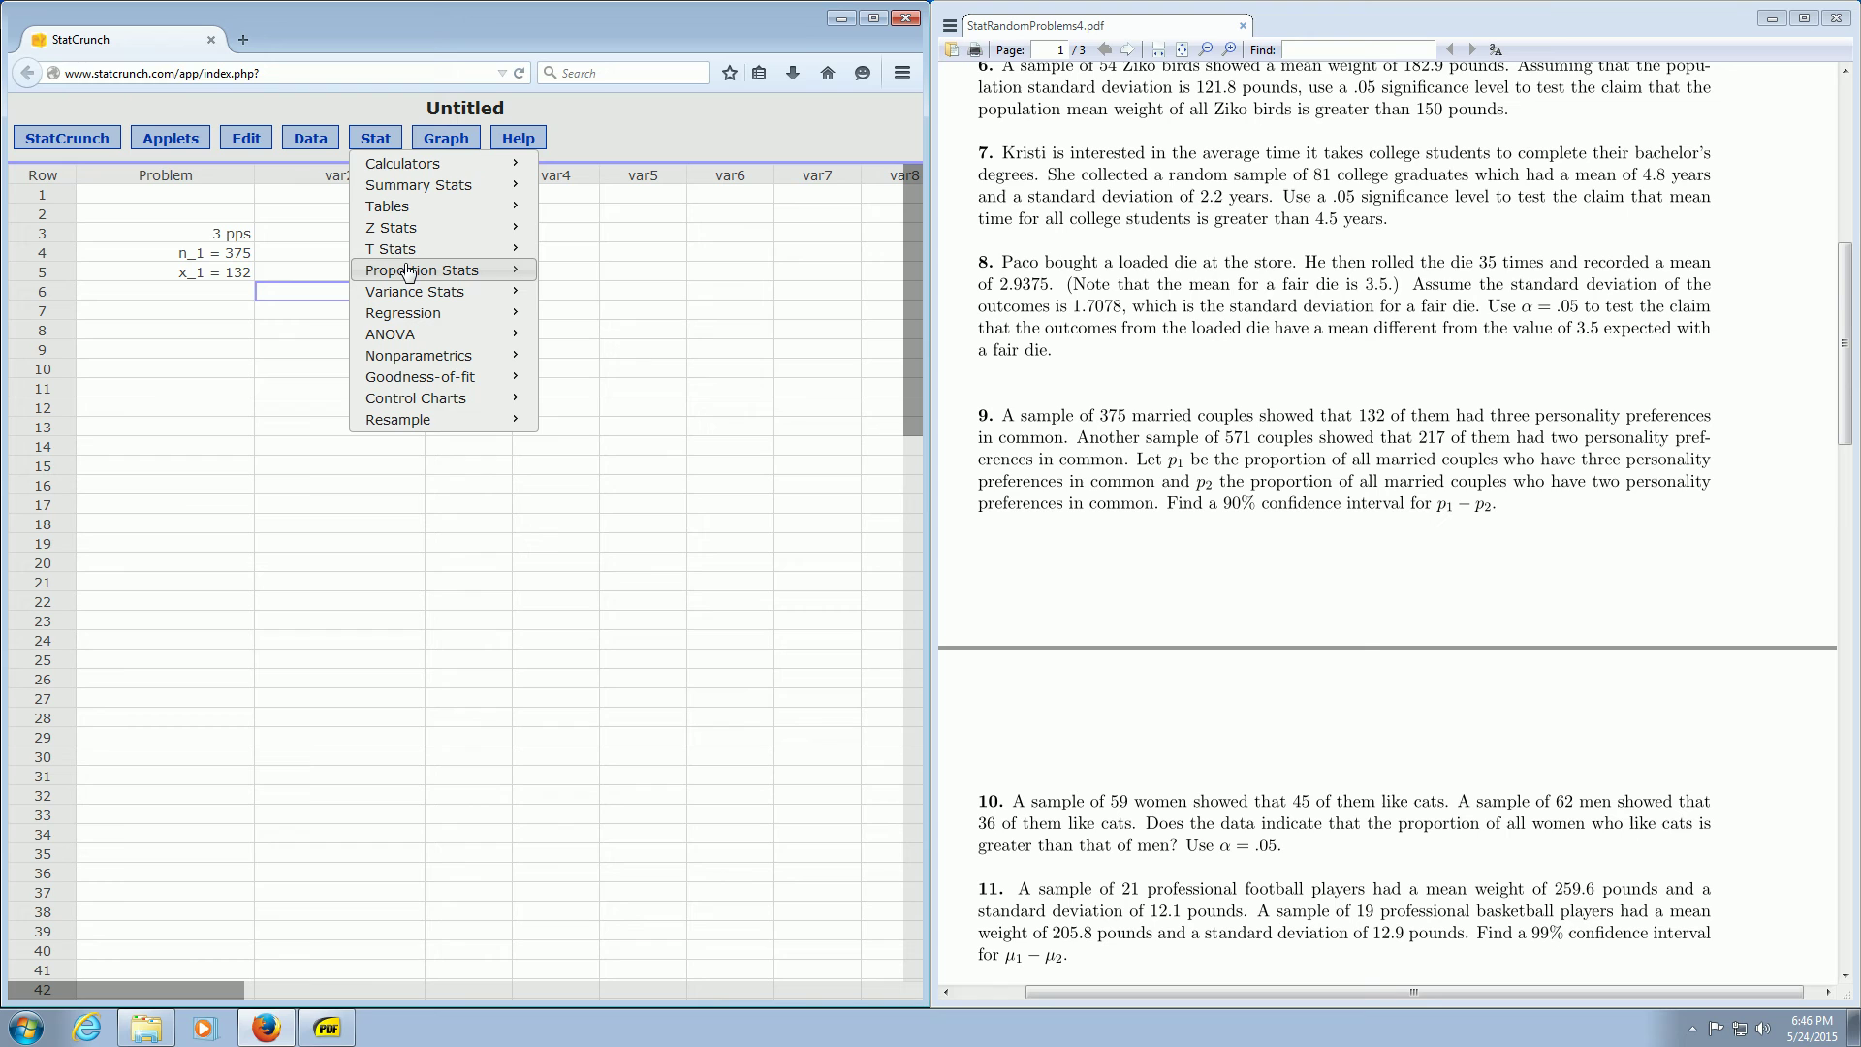
pyautogui.moveTo(410, 276)
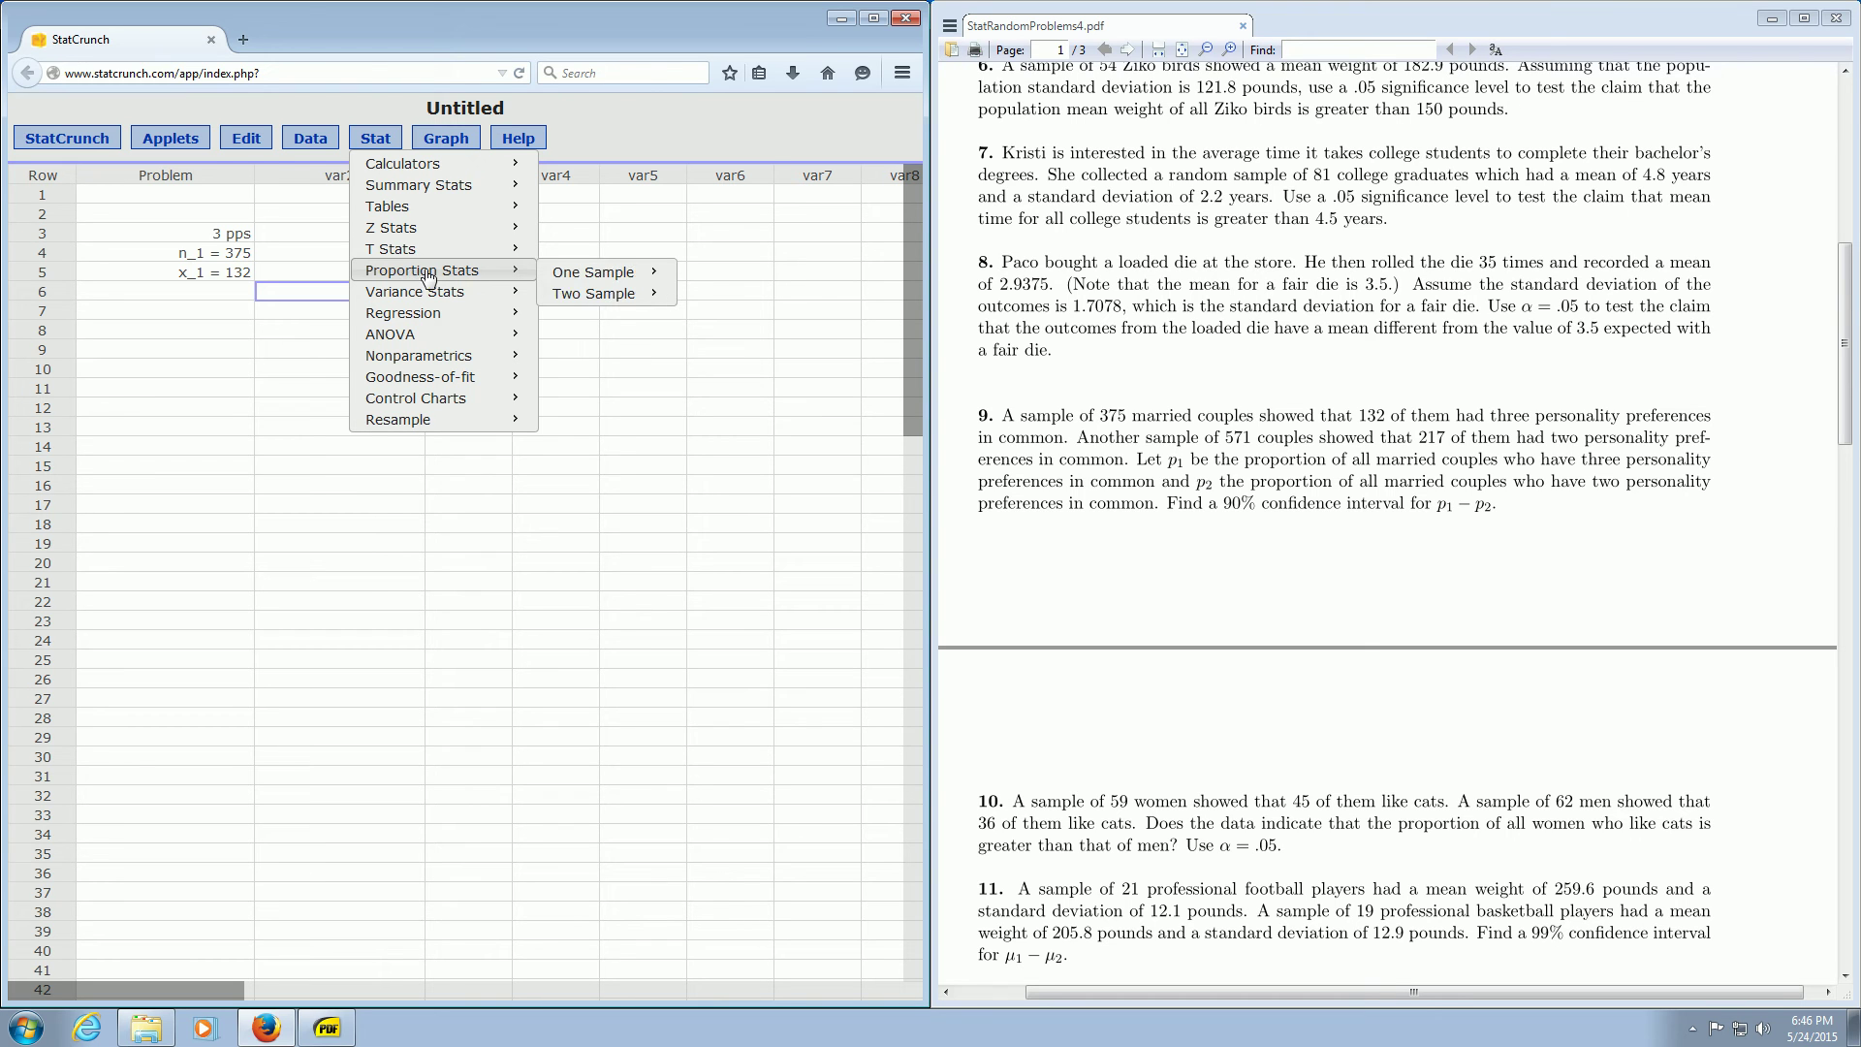
pyautogui.moveTo(624, 295)
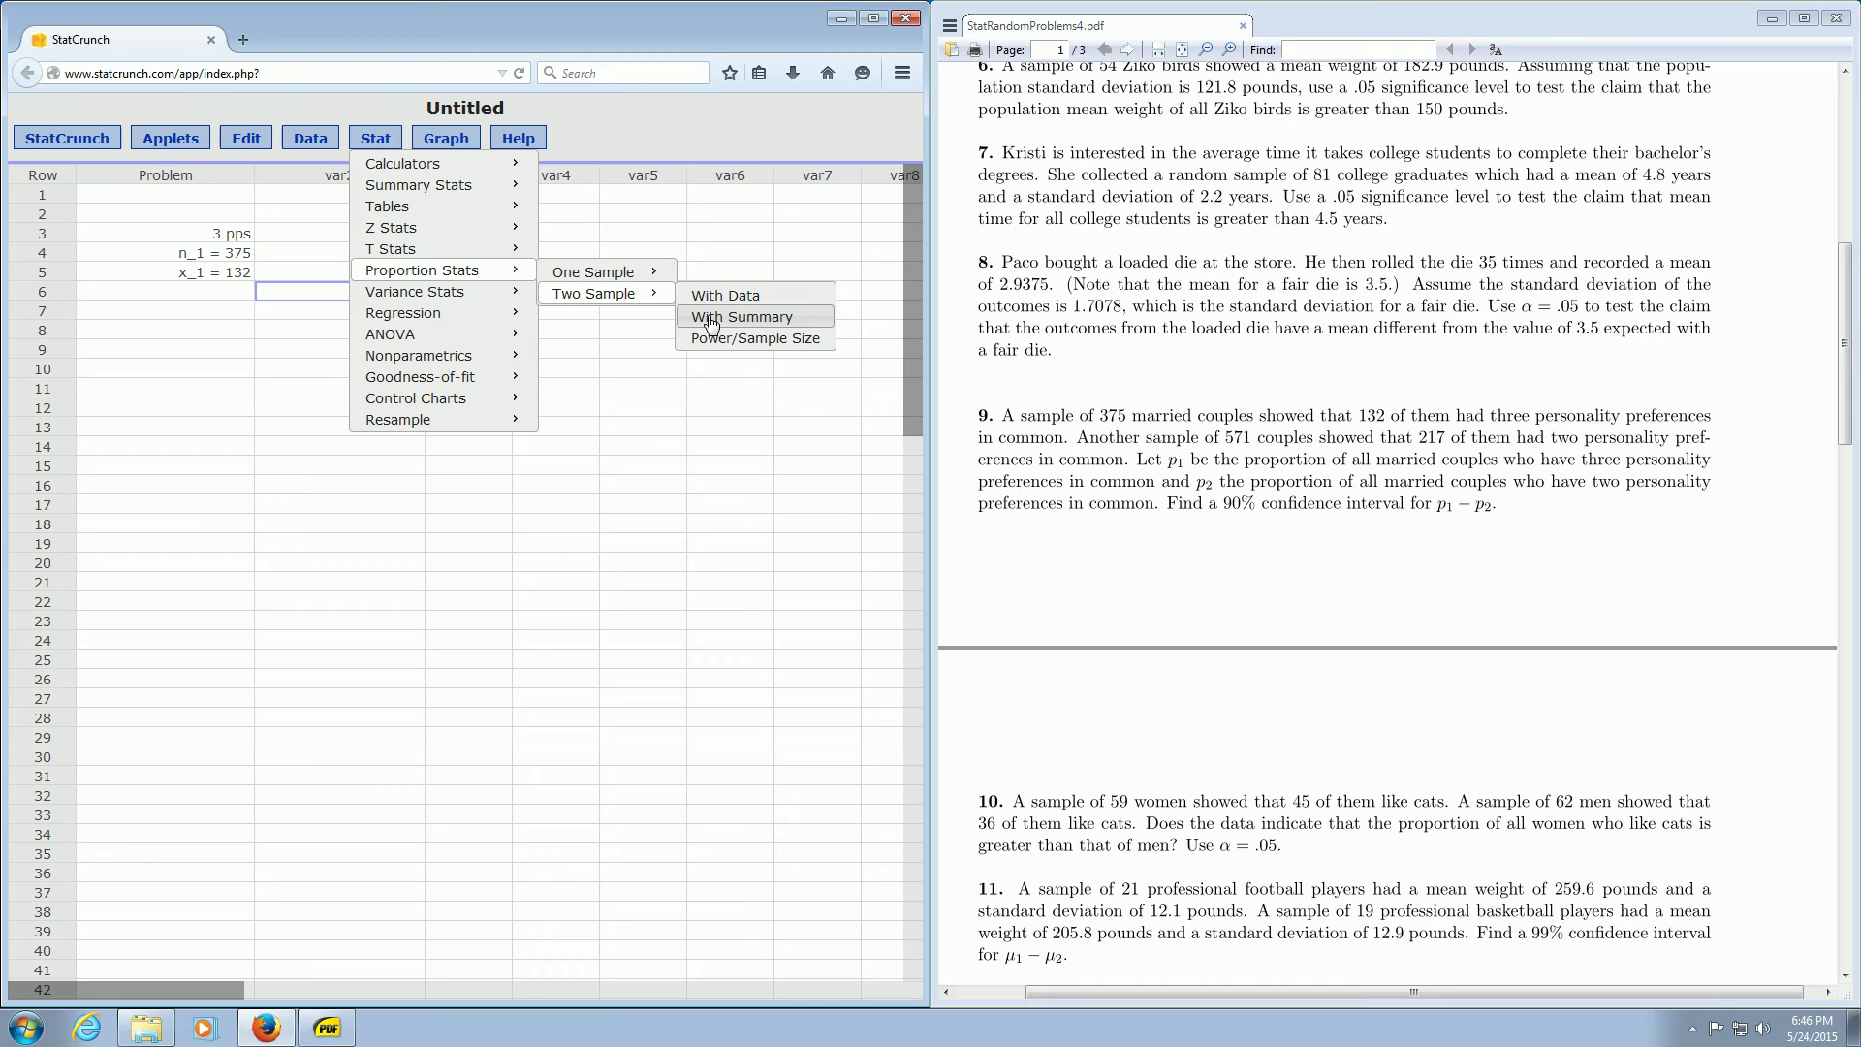
pyautogui.click(376, 139)
pyautogui.click(377, 139)
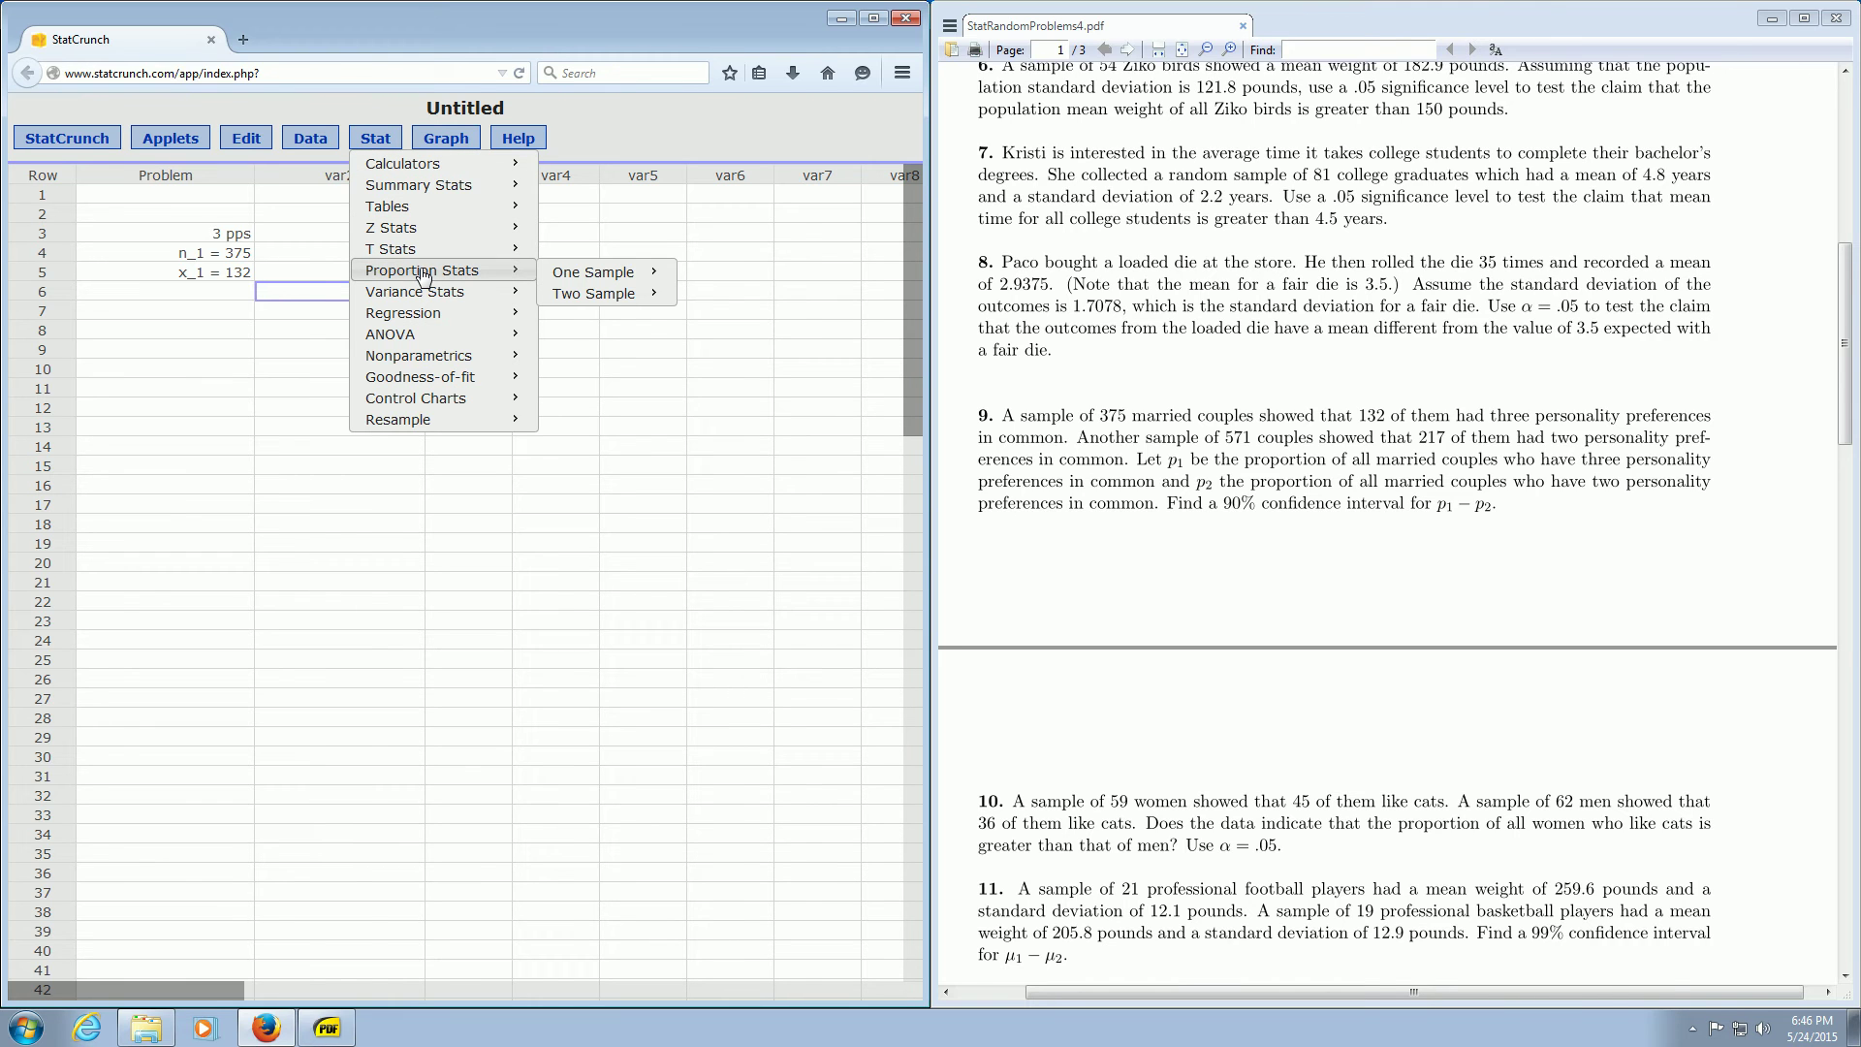
pyautogui.moveTo(628, 301)
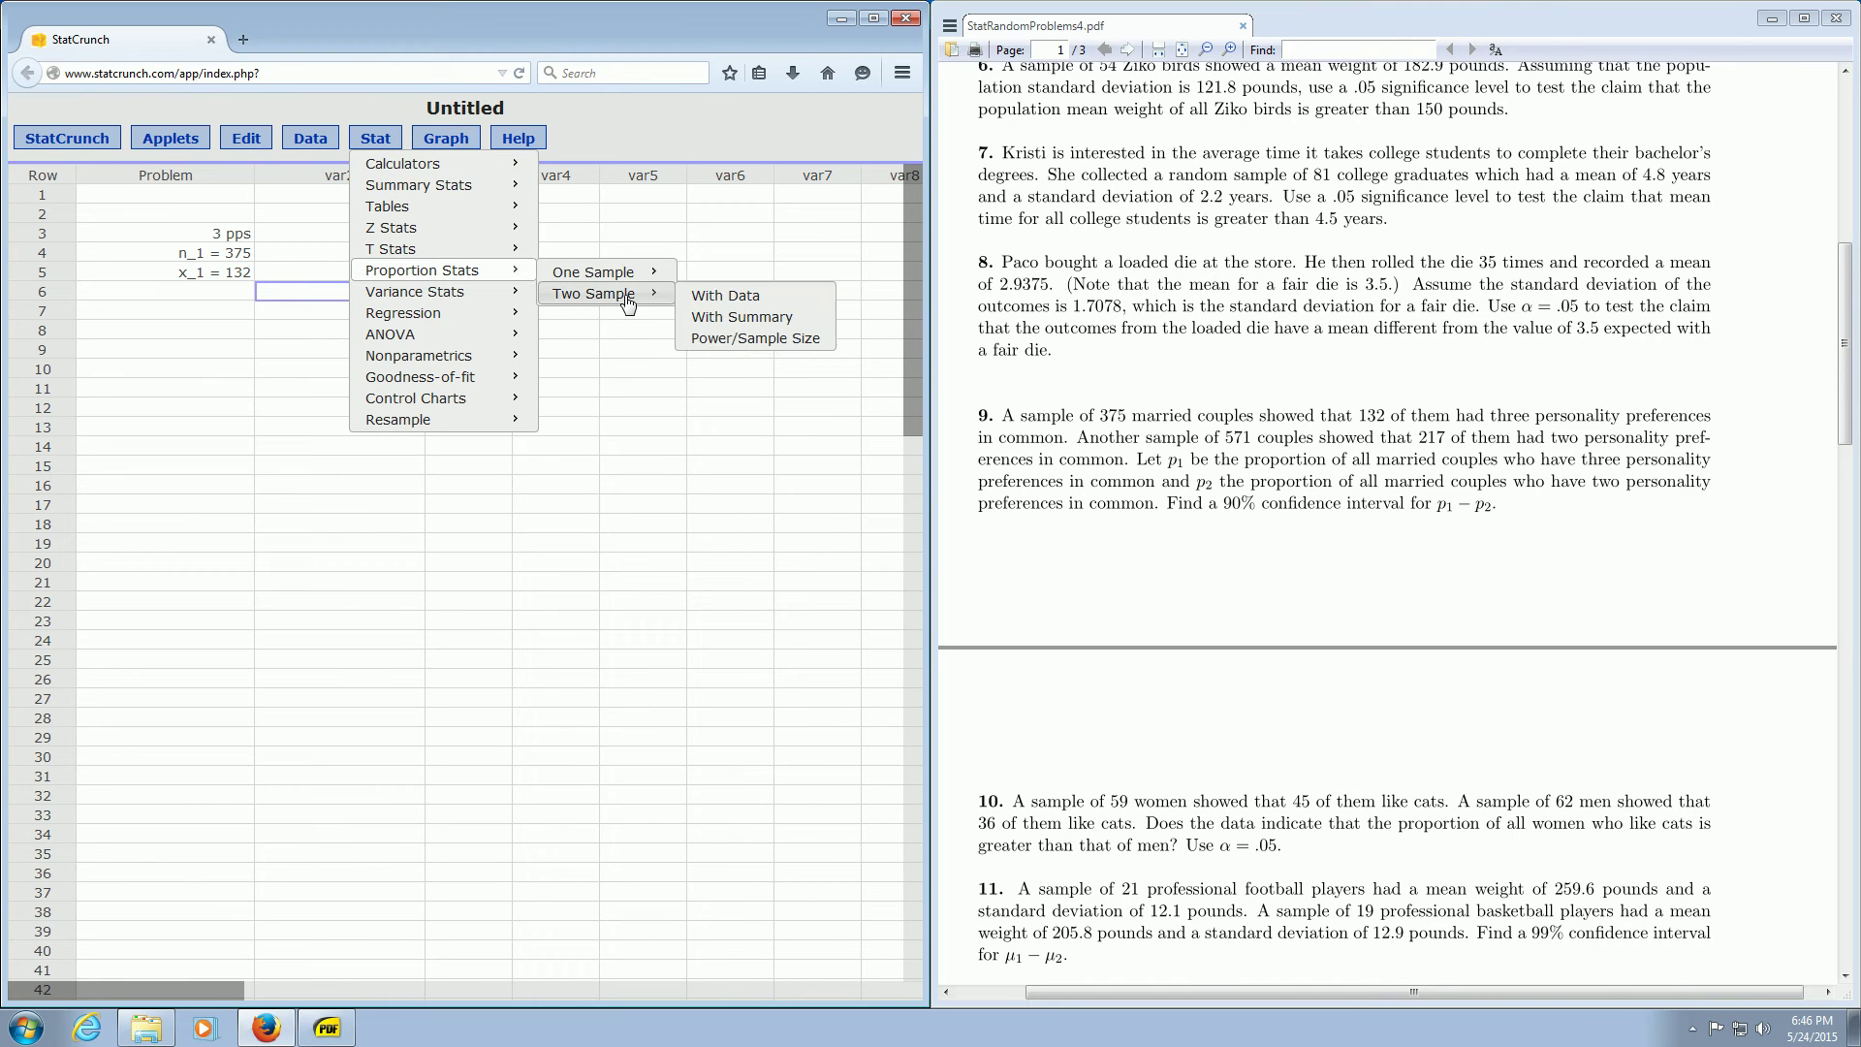
pyautogui.click(713, 319)
pyautogui.moveTo(473, 312); pyautogui.dragTo(621, 384)
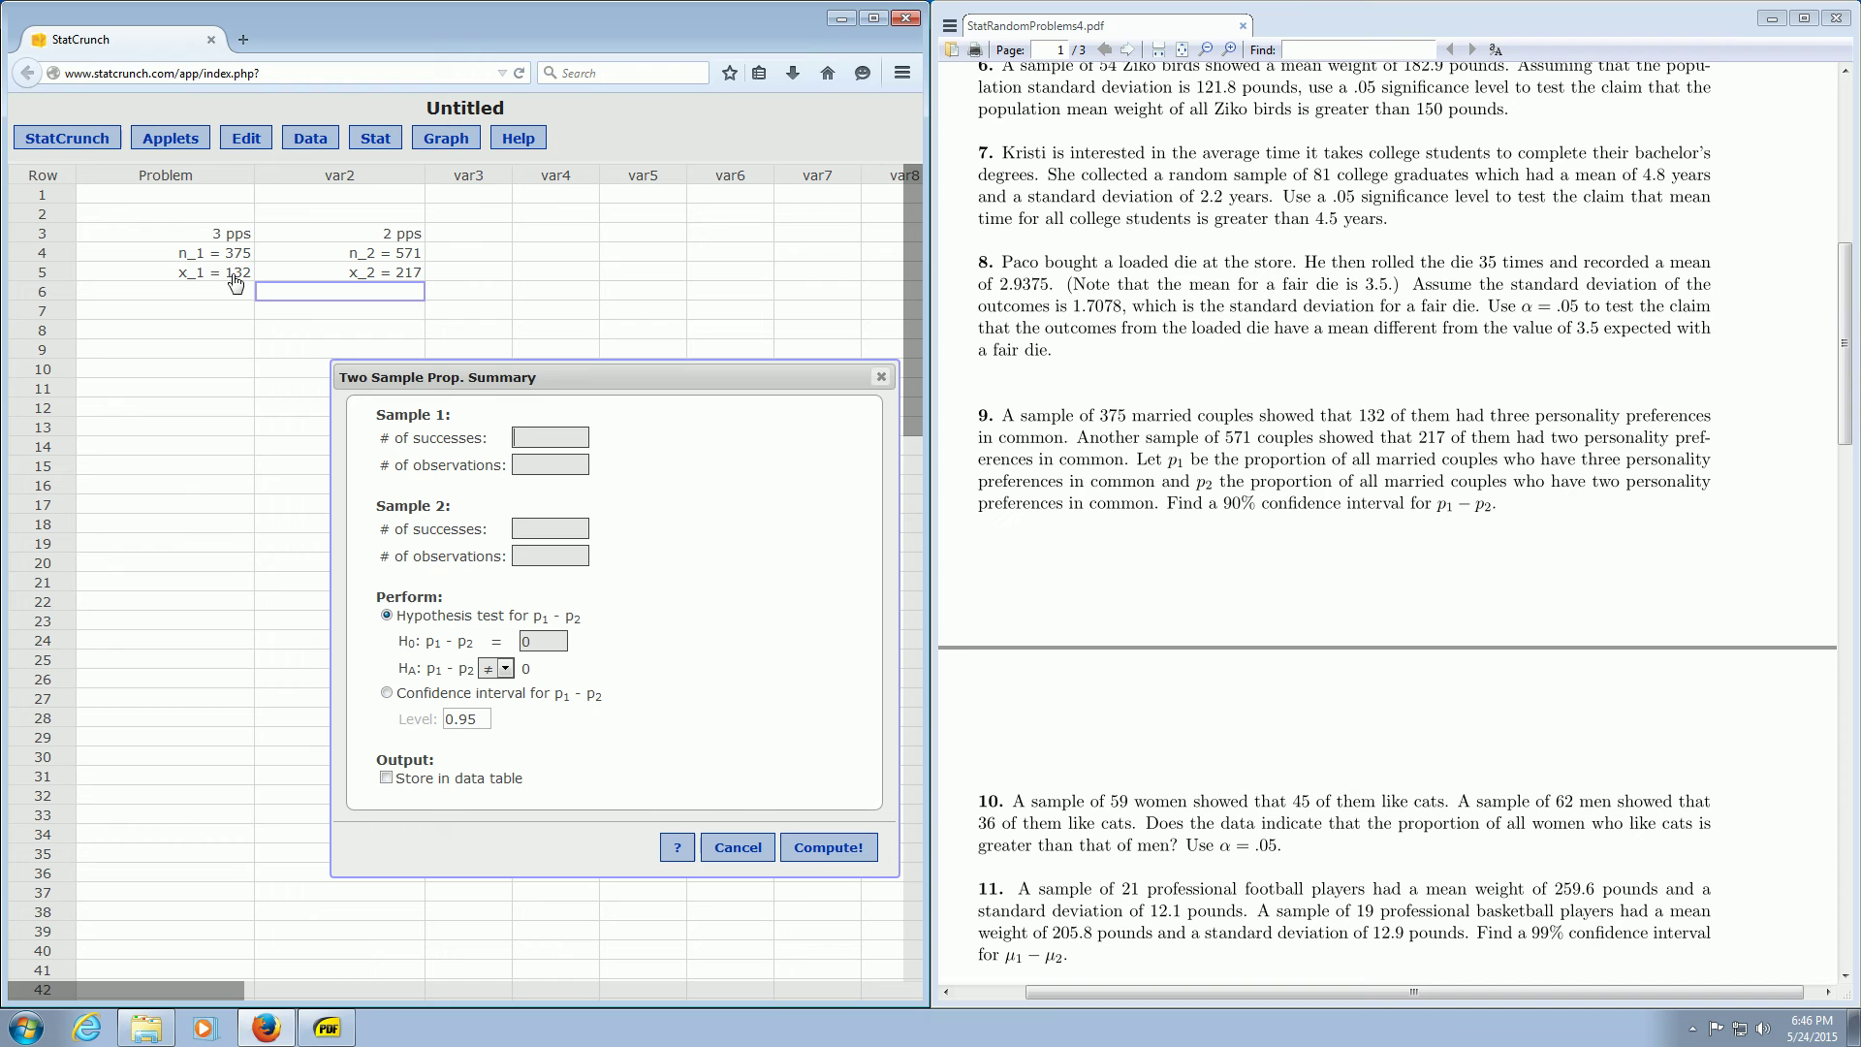
# Enter 132 successes of 375 for sample 1 and 217 of 571 for sample 2
pyautogui.click(527, 433)
pyautogui.write('132')
pyautogui.write('376')
pyautogui.press('BackSpace')
pyautogui.write('5')
pyautogui.click(551, 529)
pyautogui.write('217')
pyautogui.click(557, 562)
pyautogui.write('57')
# Choose a confidence interval for p1 − p2 with level 0.90
pyautogui.click(388, 694)
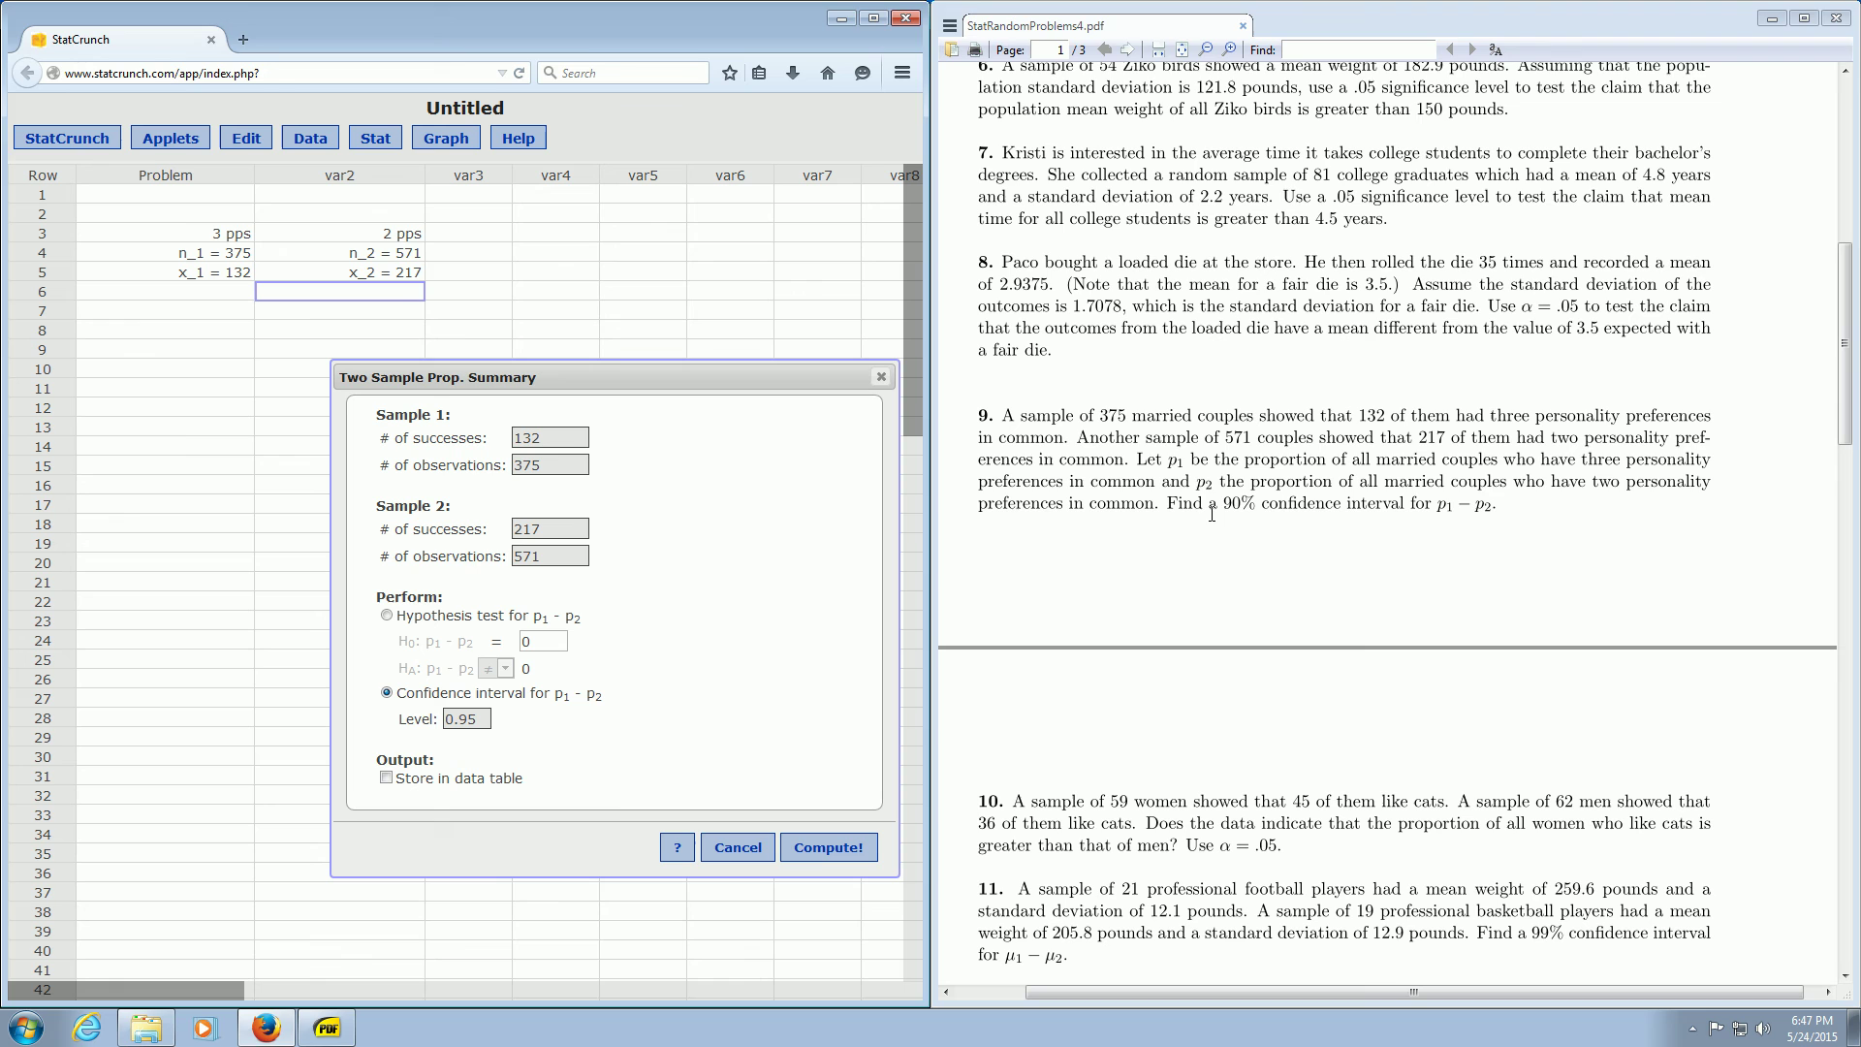
pyautogui.moveTo(1223, 505); pyautogui.dragTo(1268, 504)
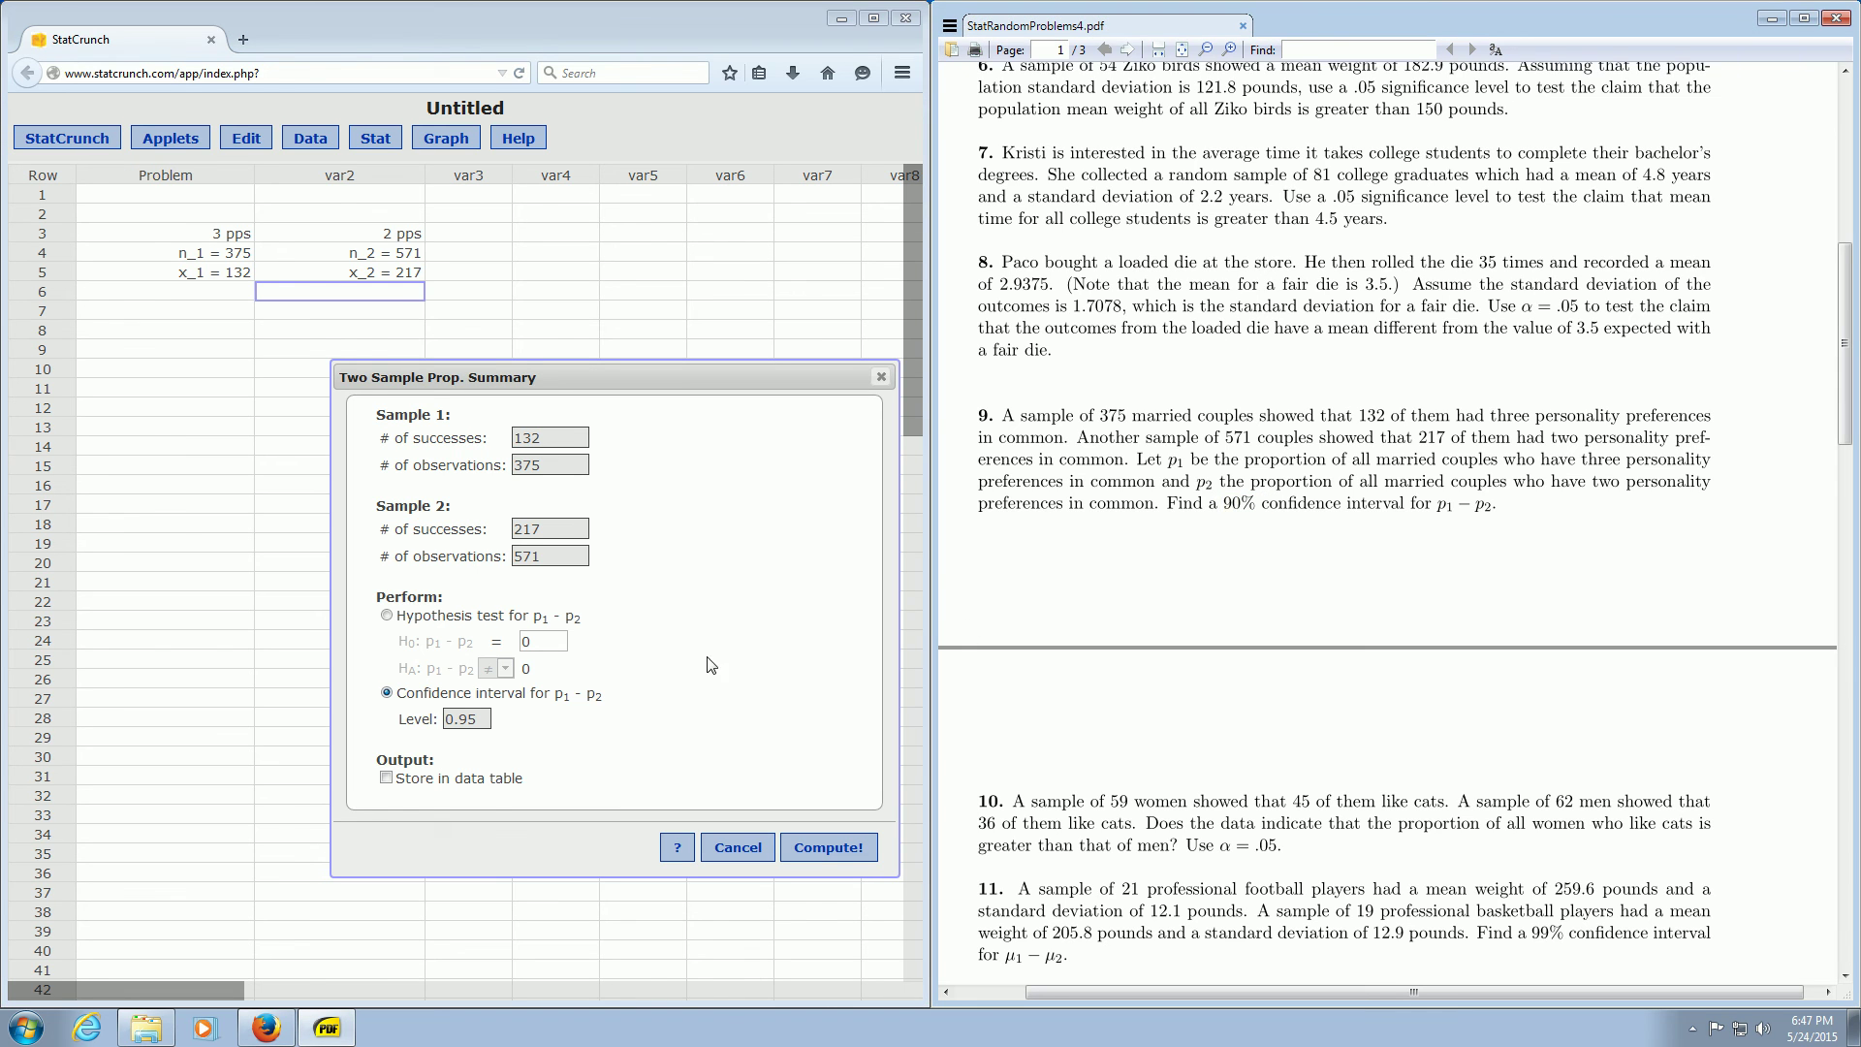
pyautogui.click(484, 719)
pyautogui.press('BackSpace')
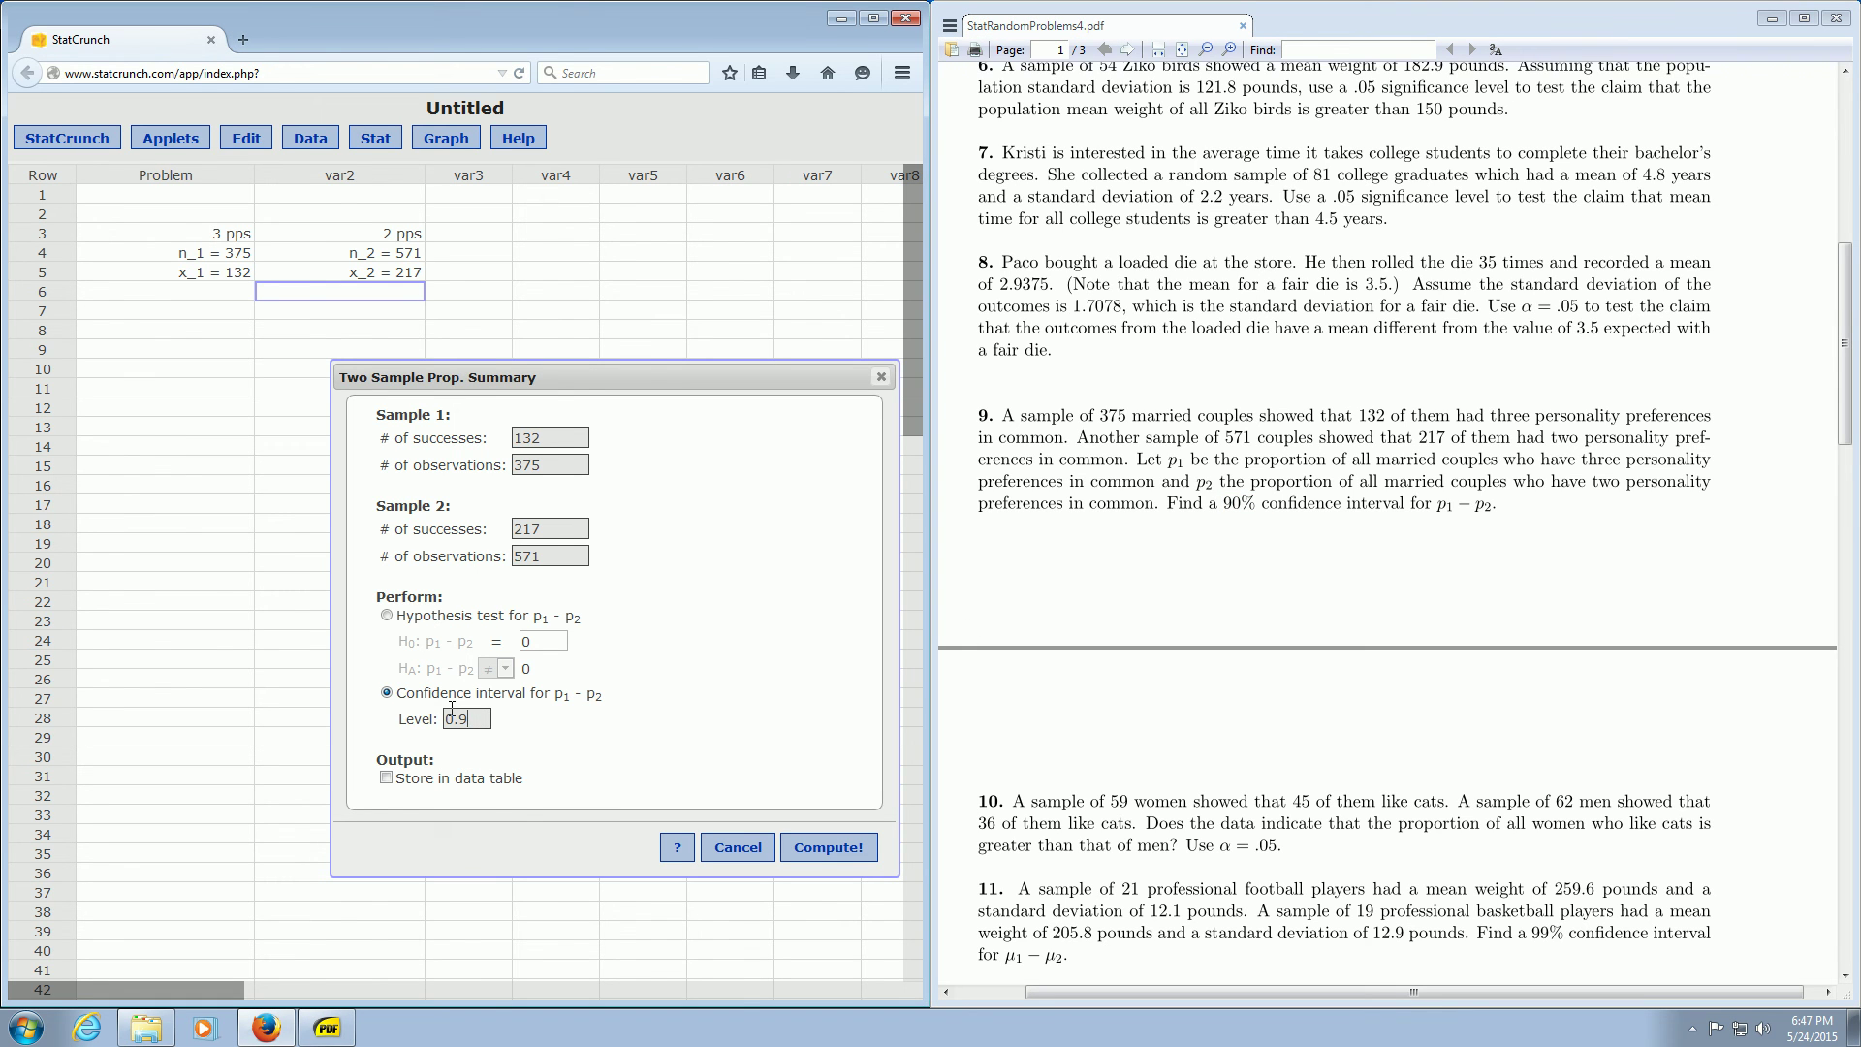
pyautogui.write('0')
# Compute the interval and select the limits −0.080590099 and 0.024520047
pyautogui.click(835, 849)
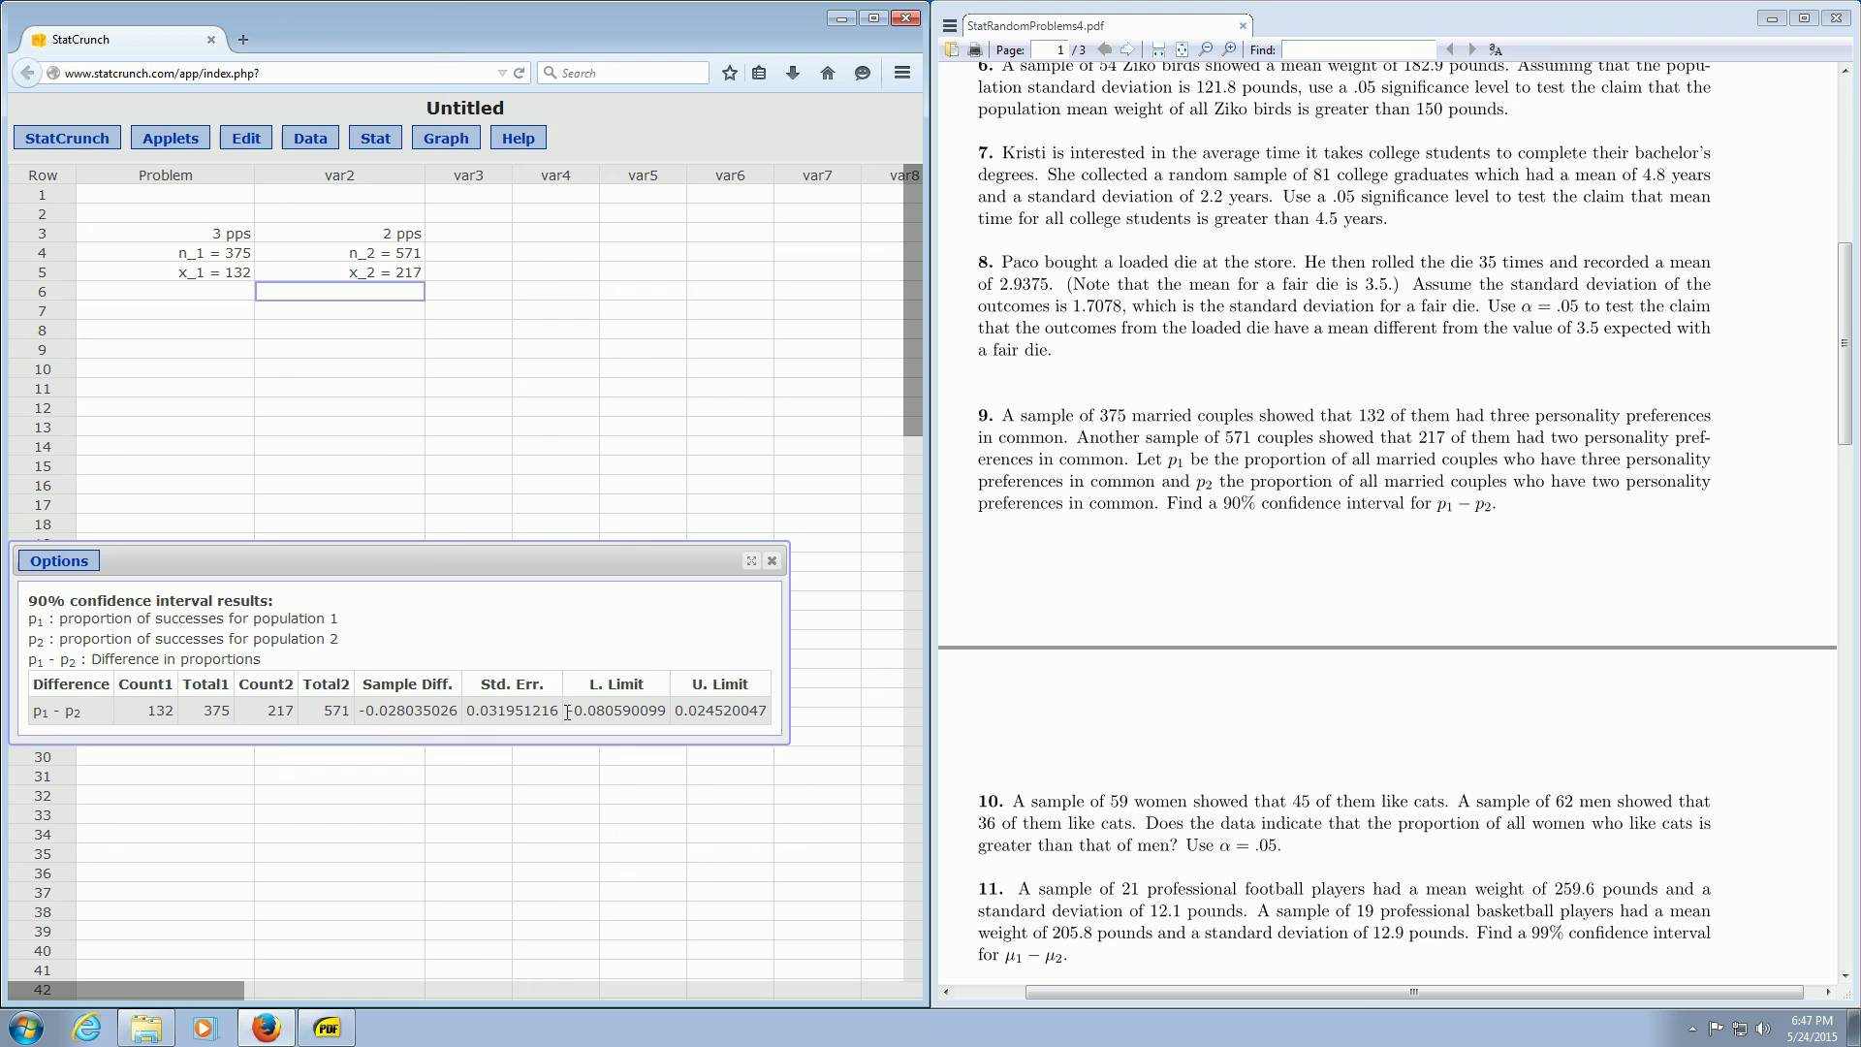
pyautogui.moveTo(567, 714); pyautogui.dragTo(767, 707)
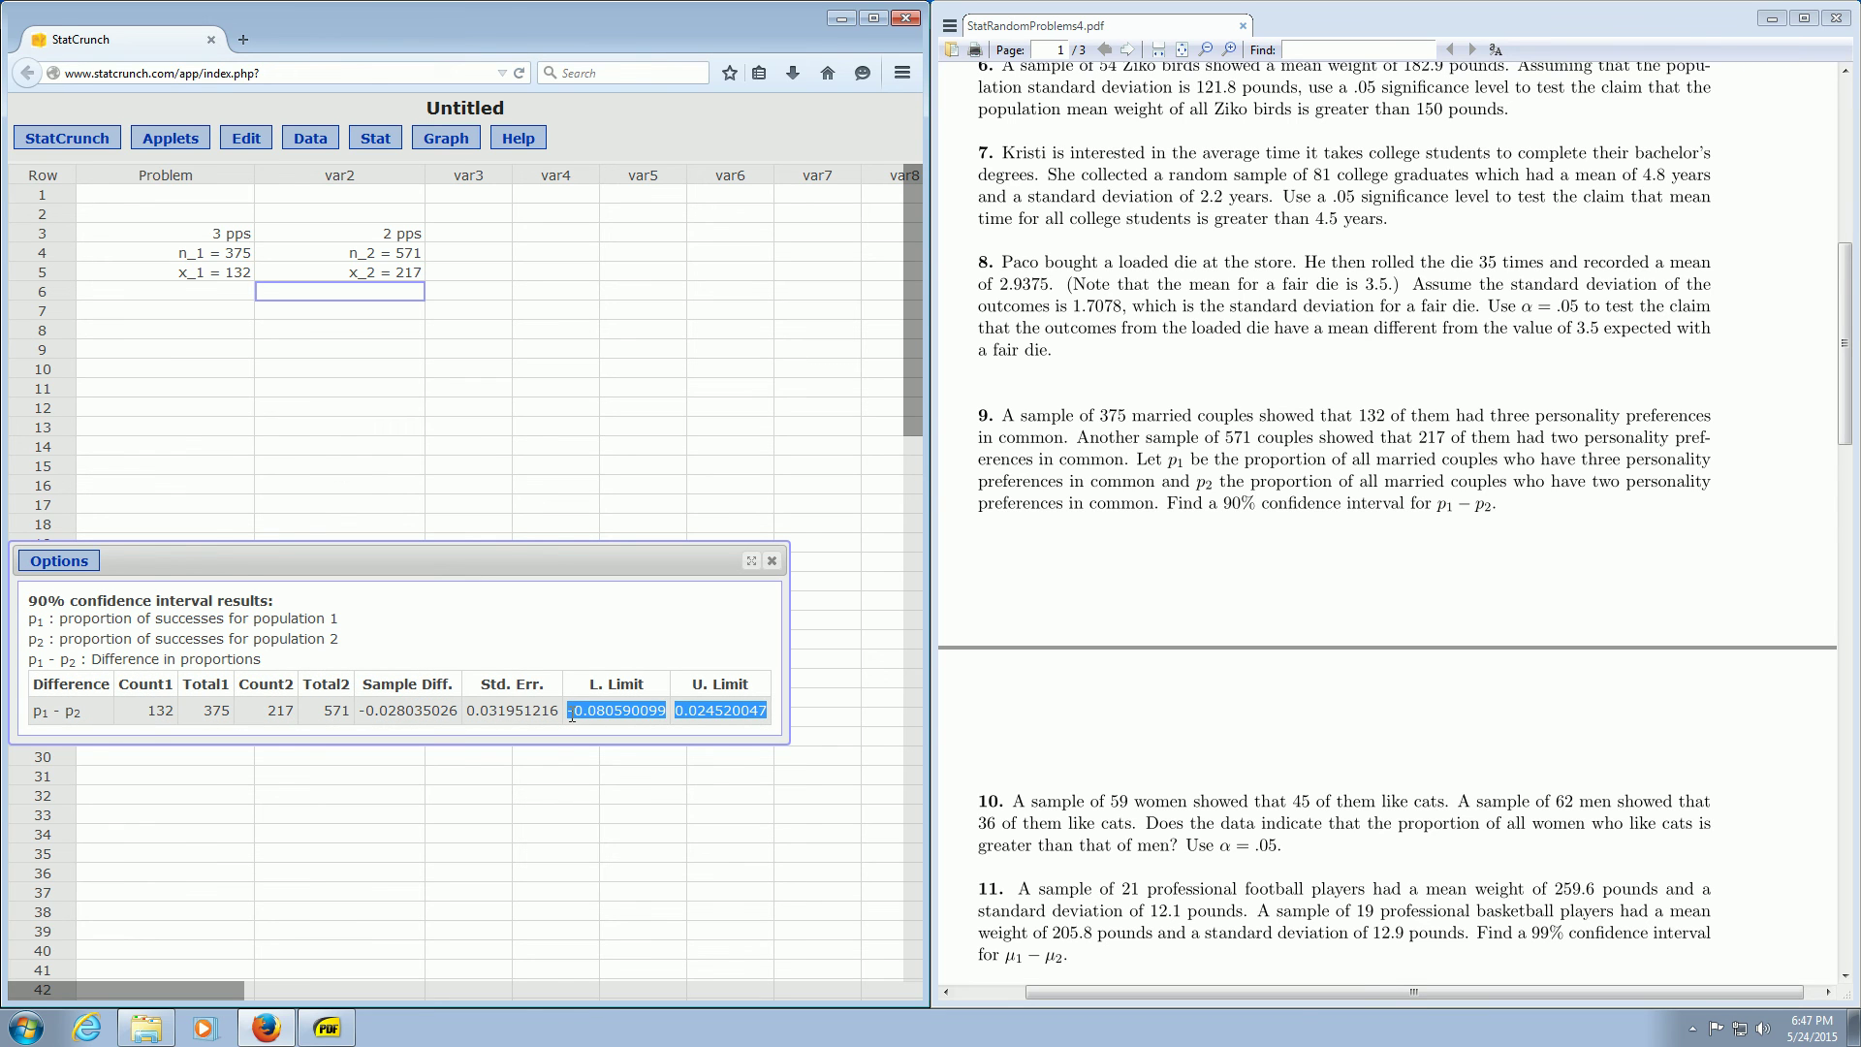
# Record (-.08, .02) in var2 row 10 and close the interval results window
pyautogui.click(294, 370)
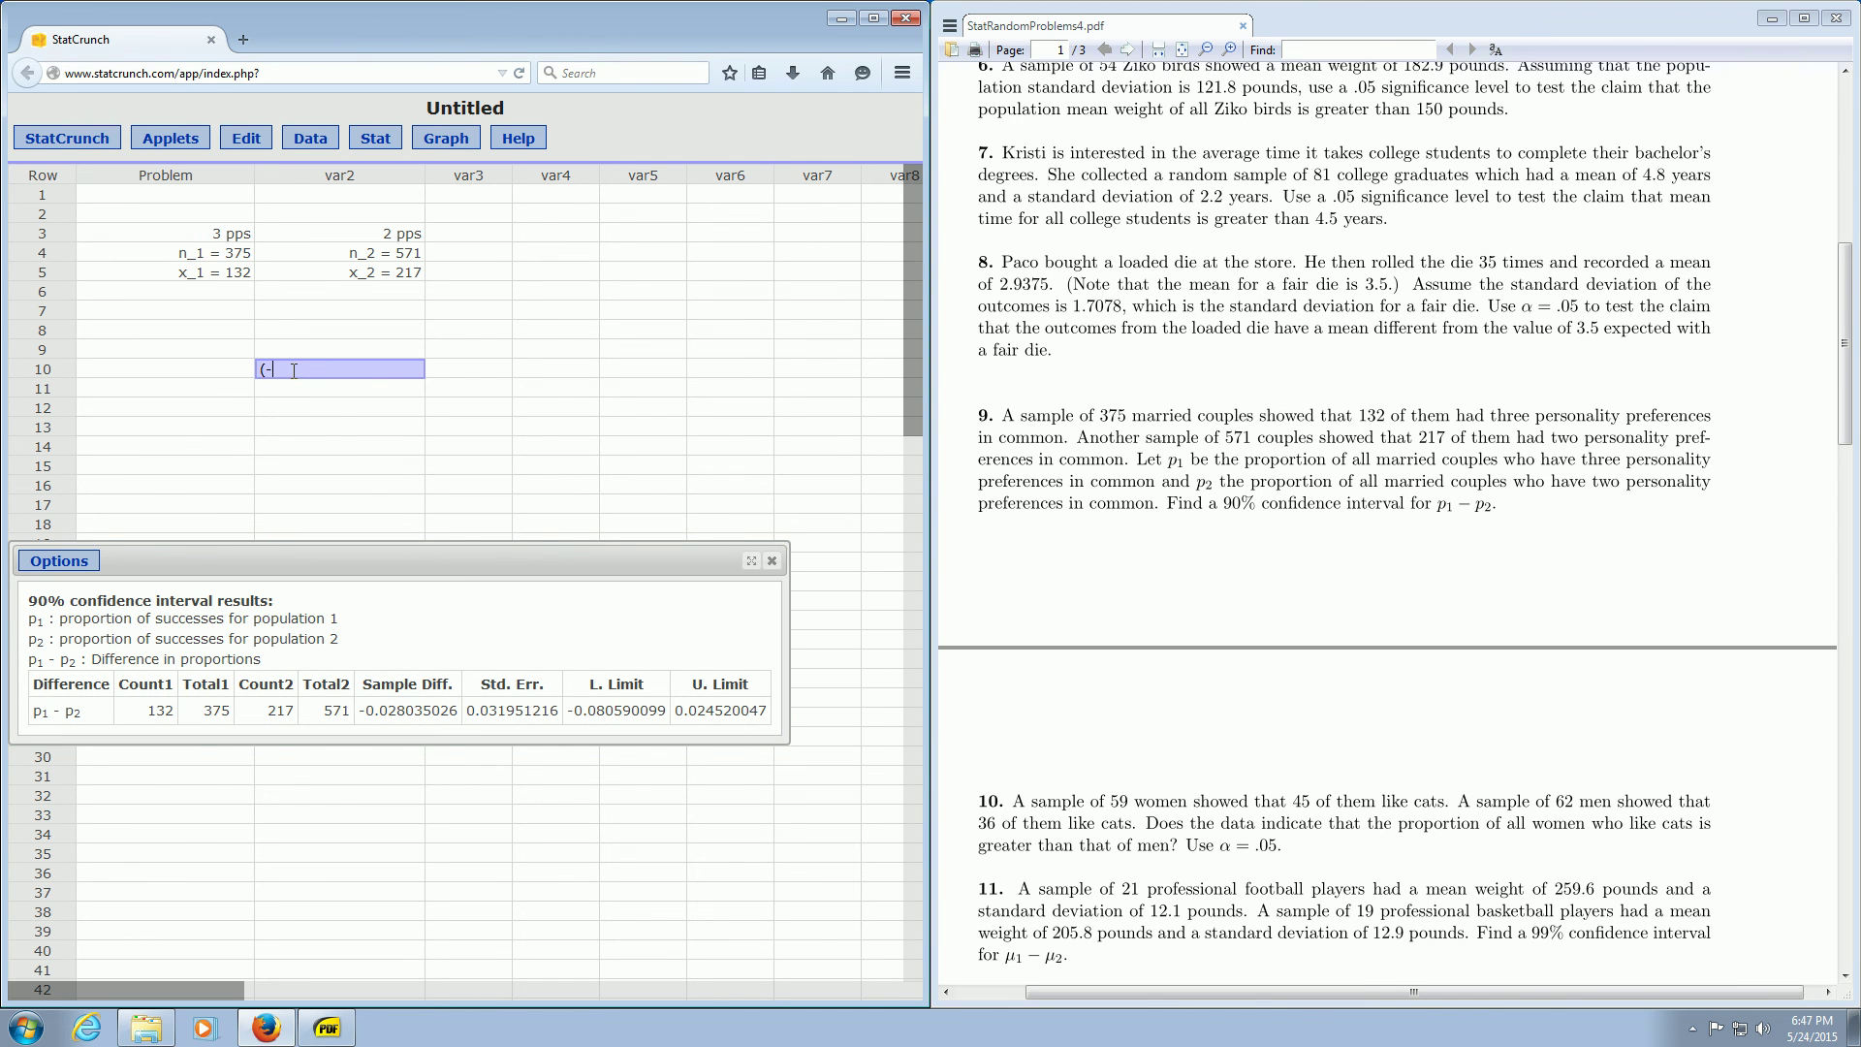
pyautogui.write('(-.08, .02)')
pyautogui.press('Return')
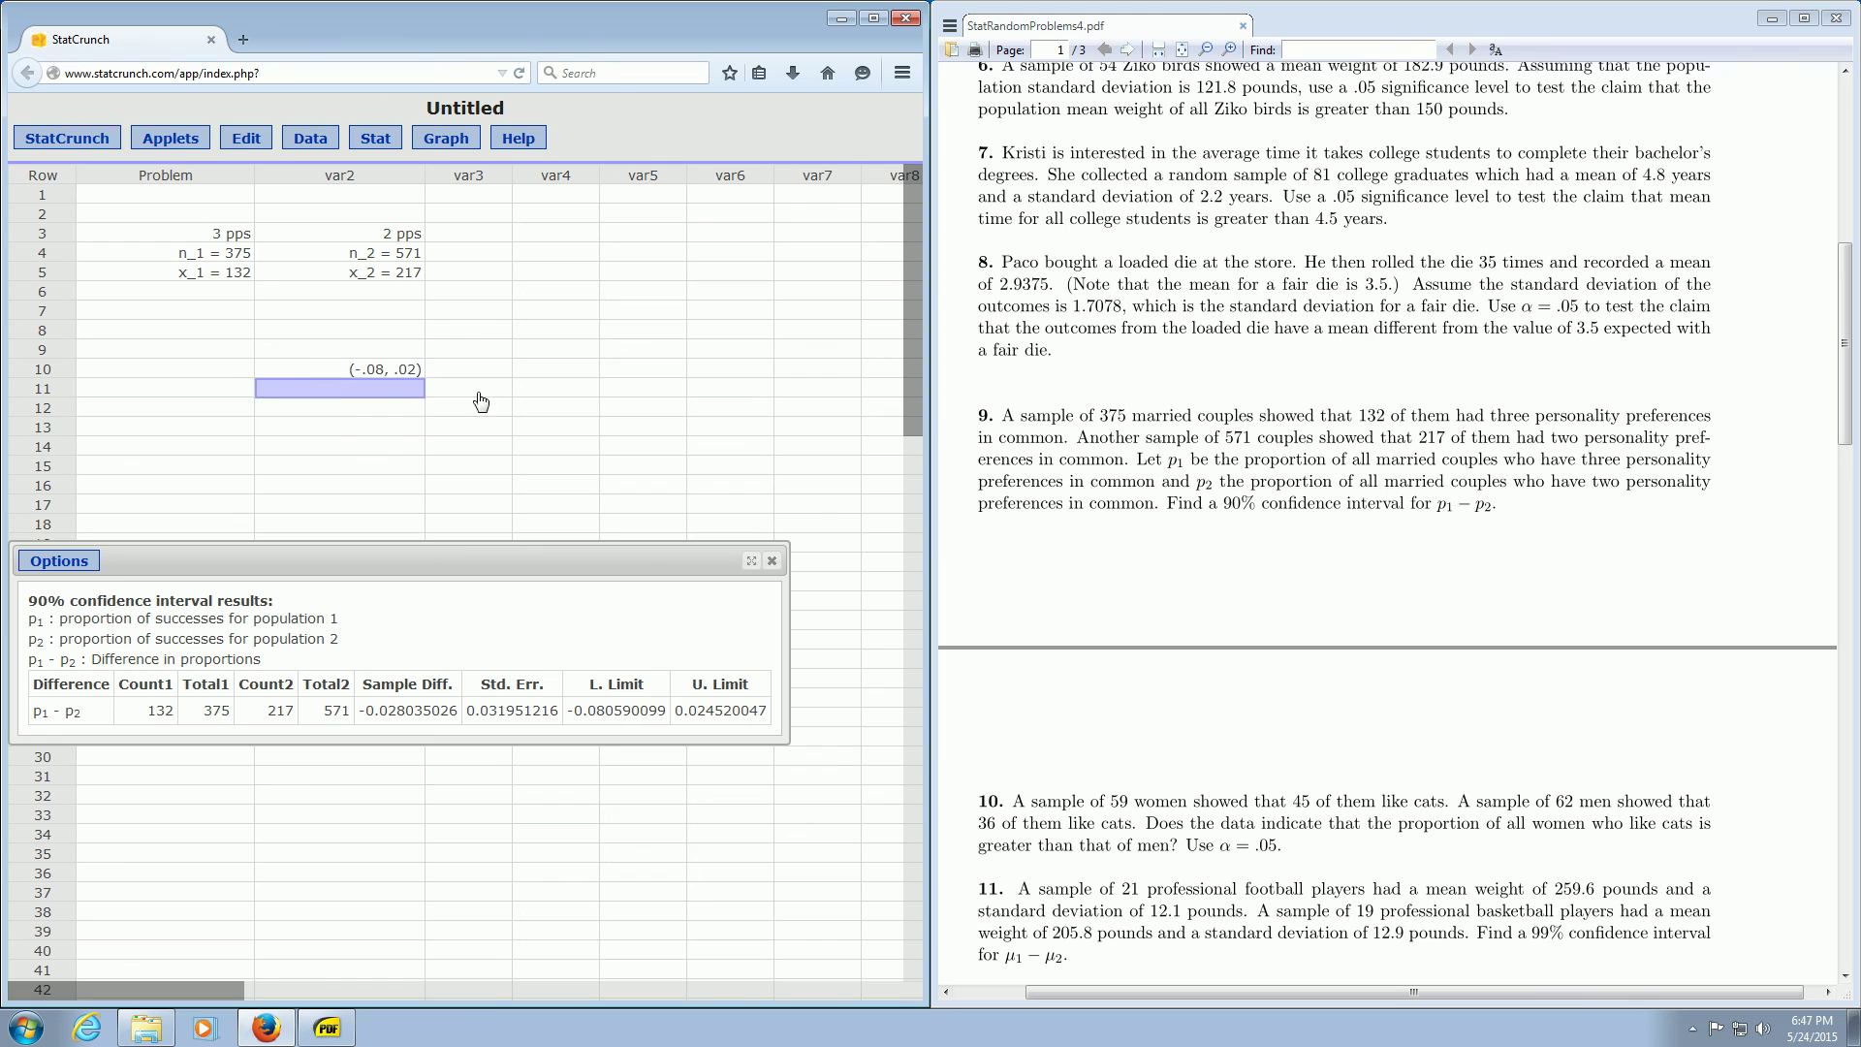
pyautogui.click(464, 373)
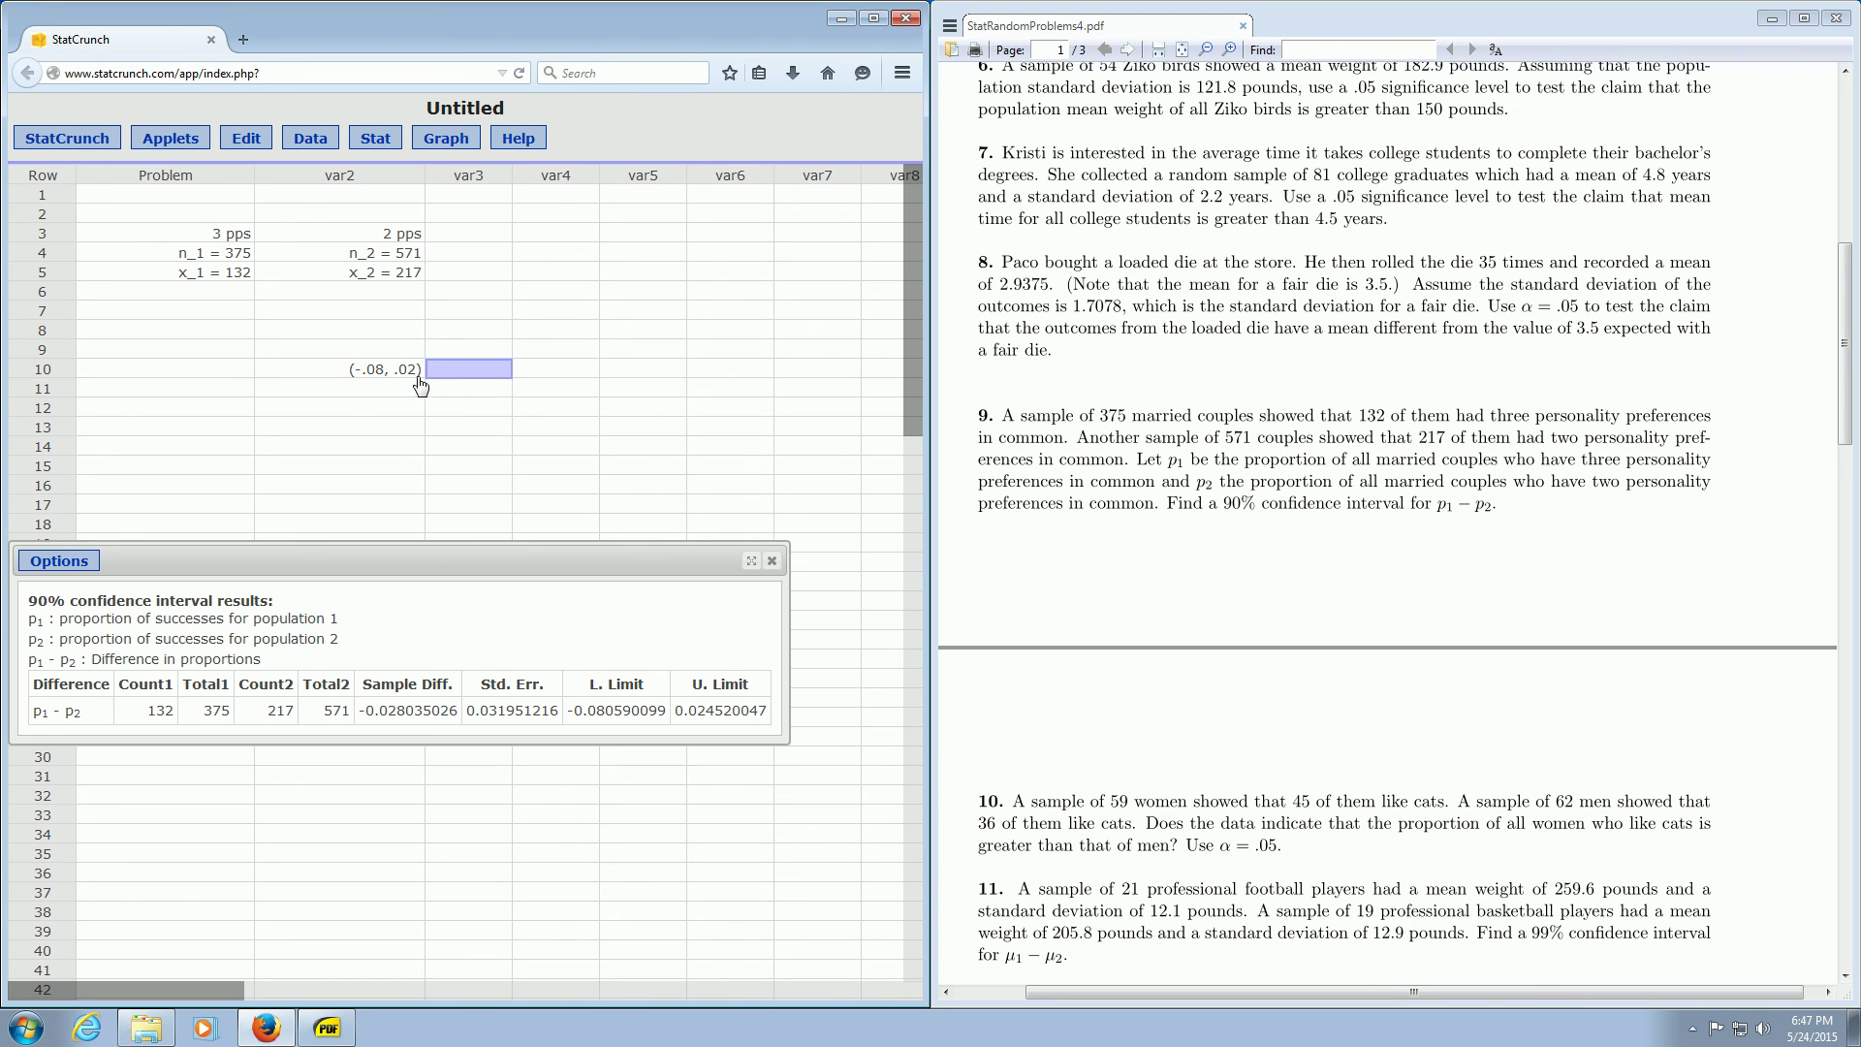
pyautogui.click(773, 561)
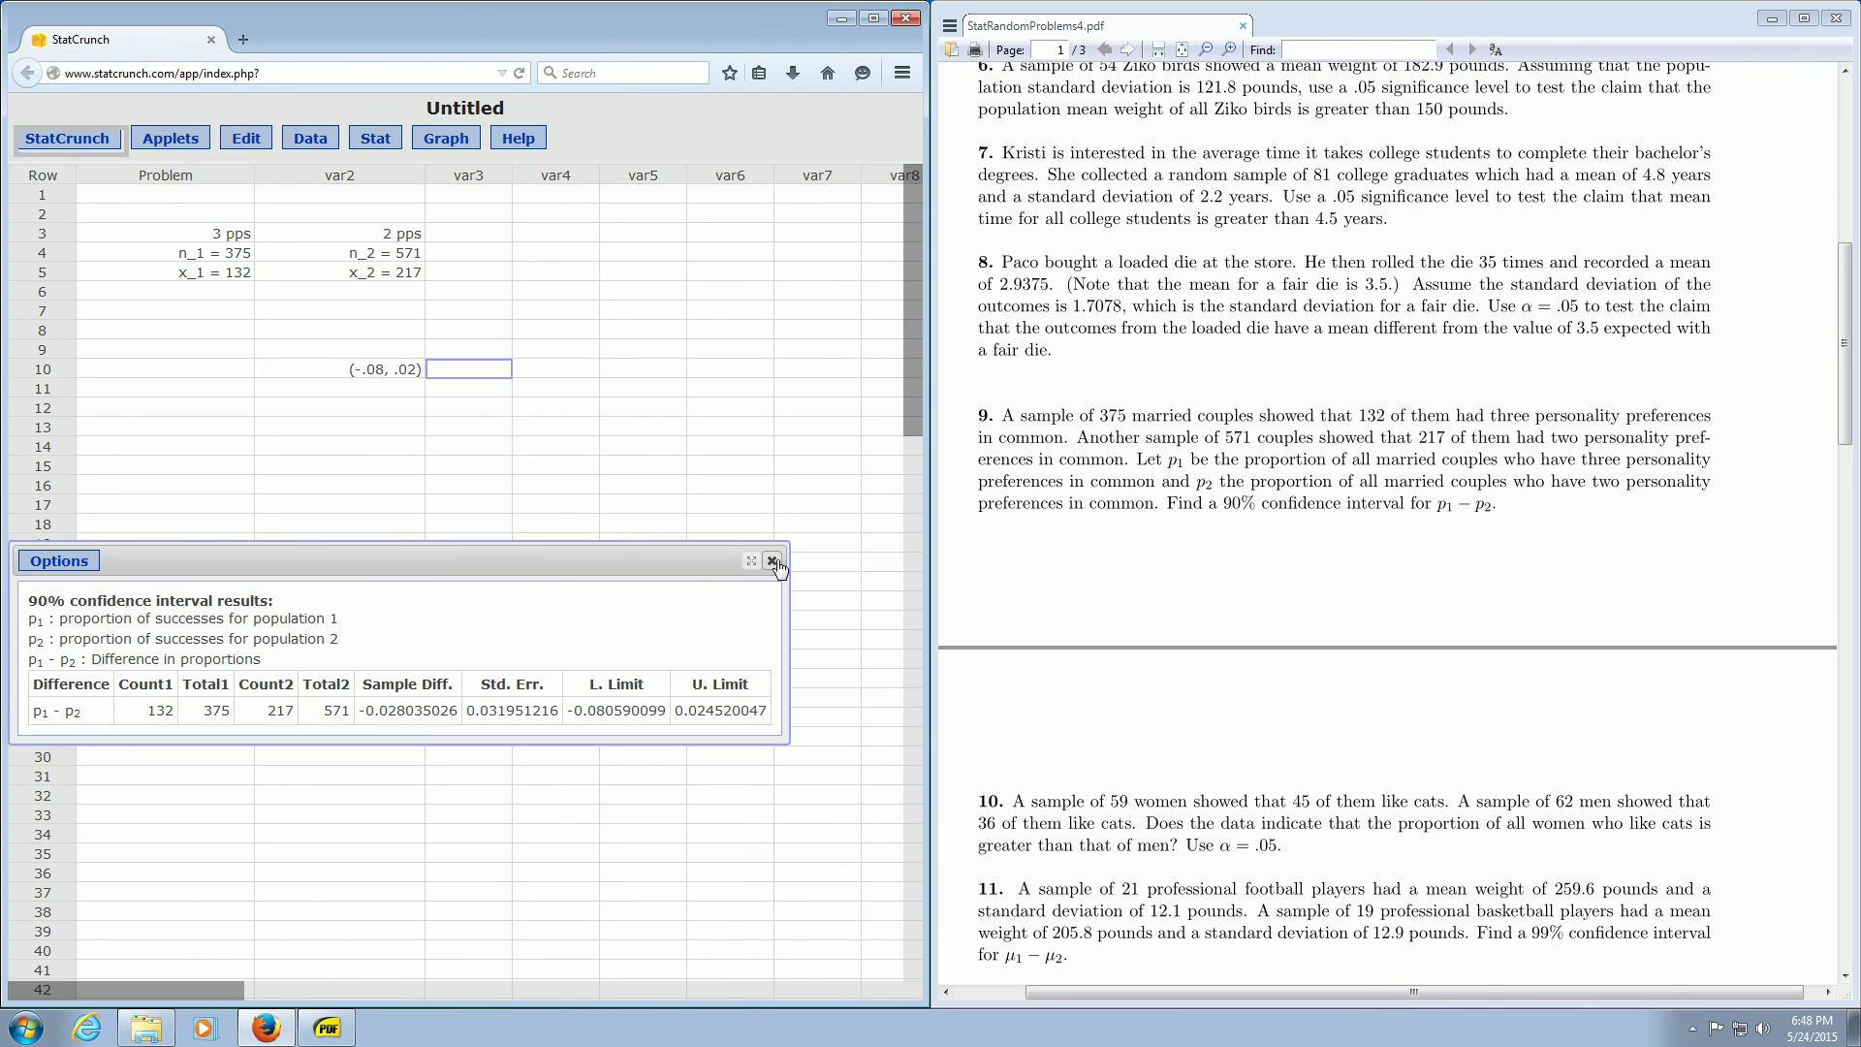
pyautogui.click(772, 561)
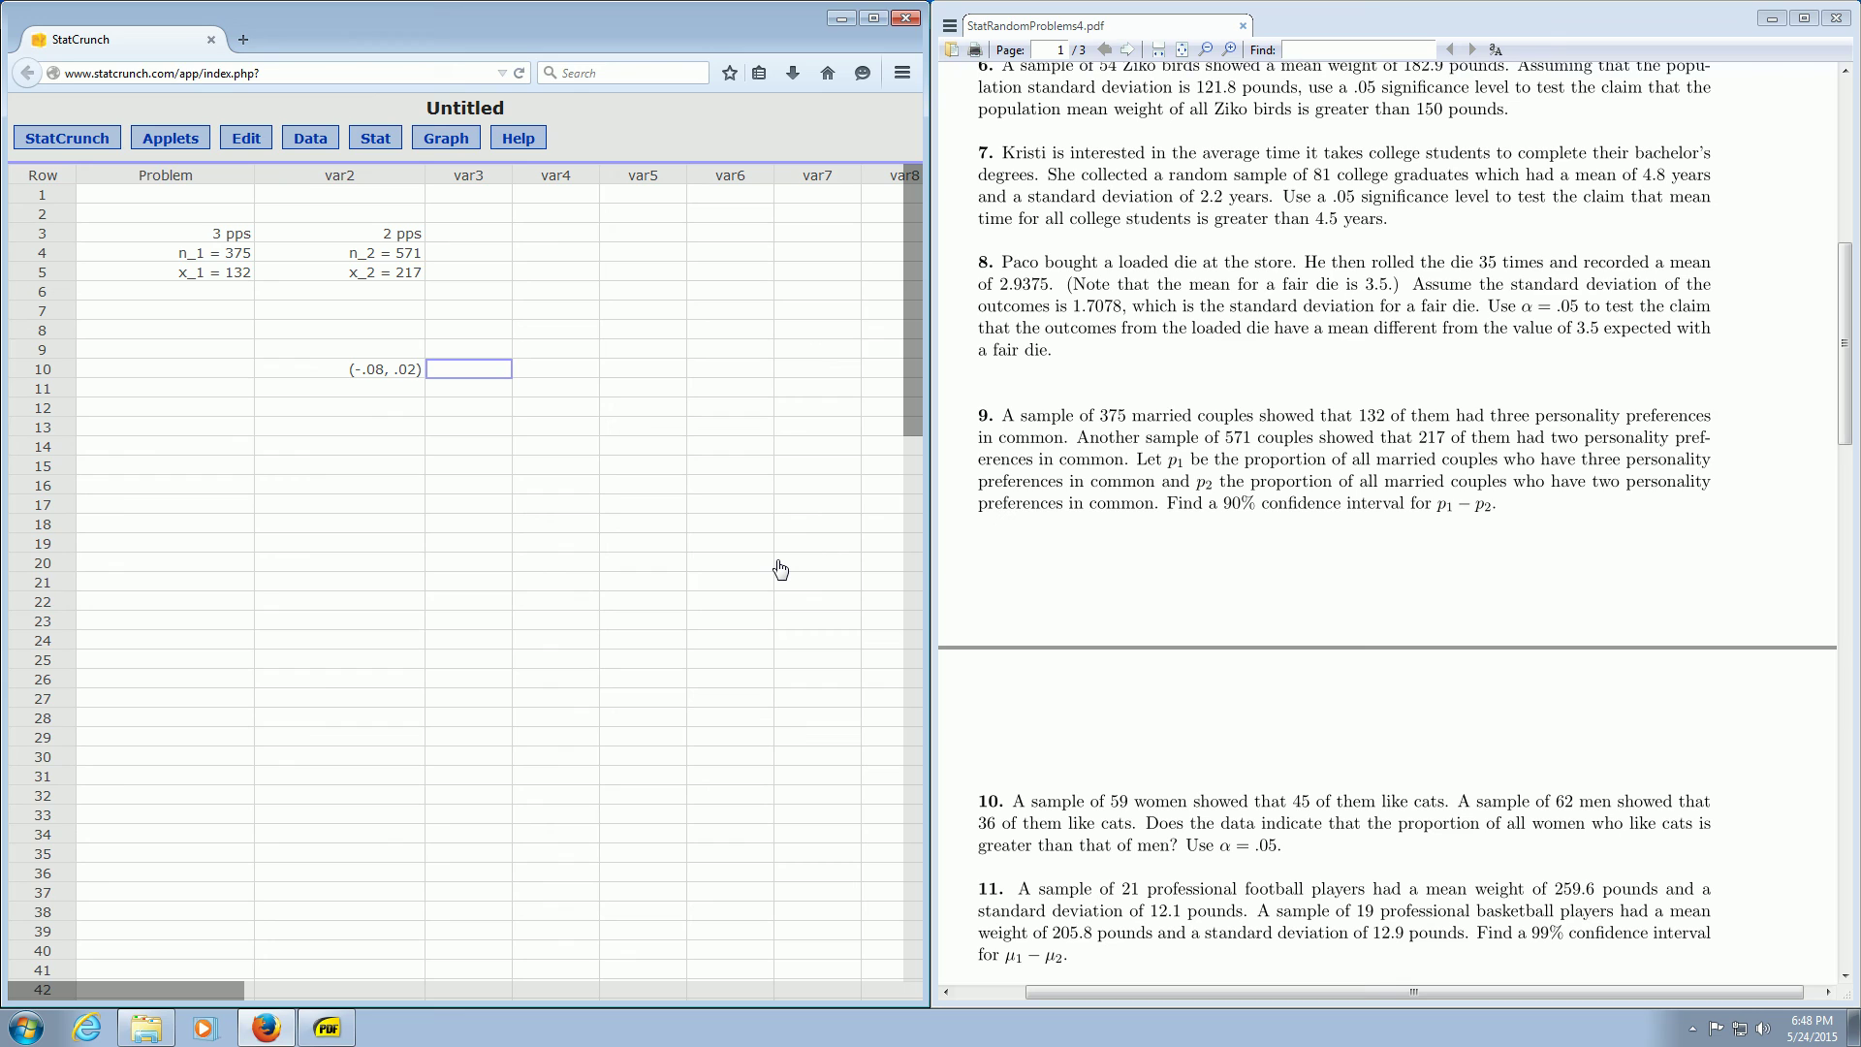